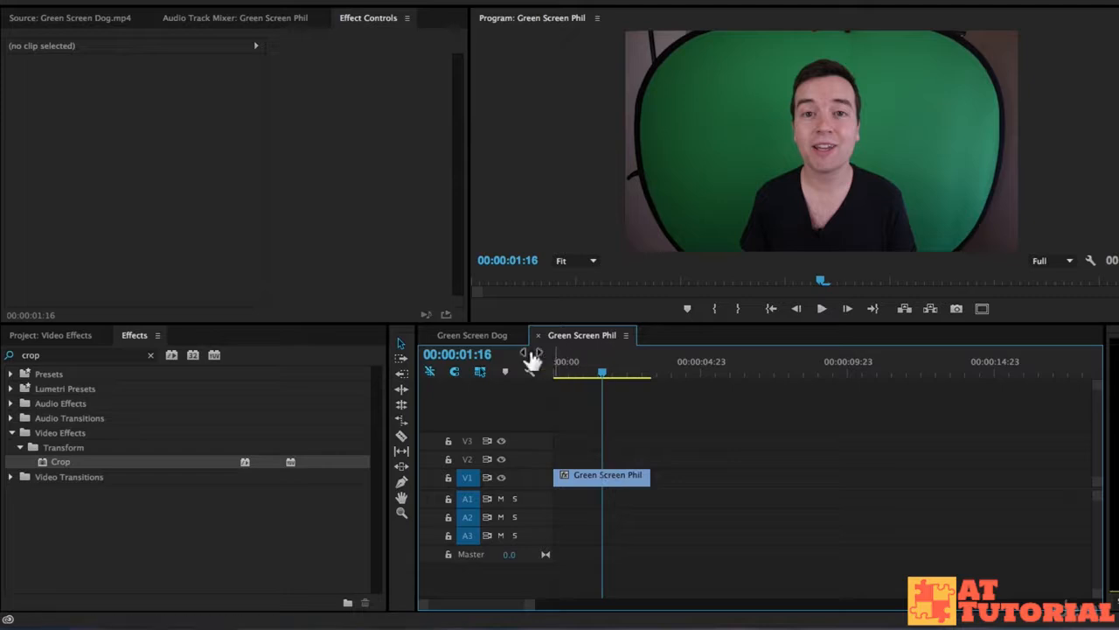
# - Compare the green screen footage in the dog sequence and the presenter's sequence
pyautogui.click(486, 336)
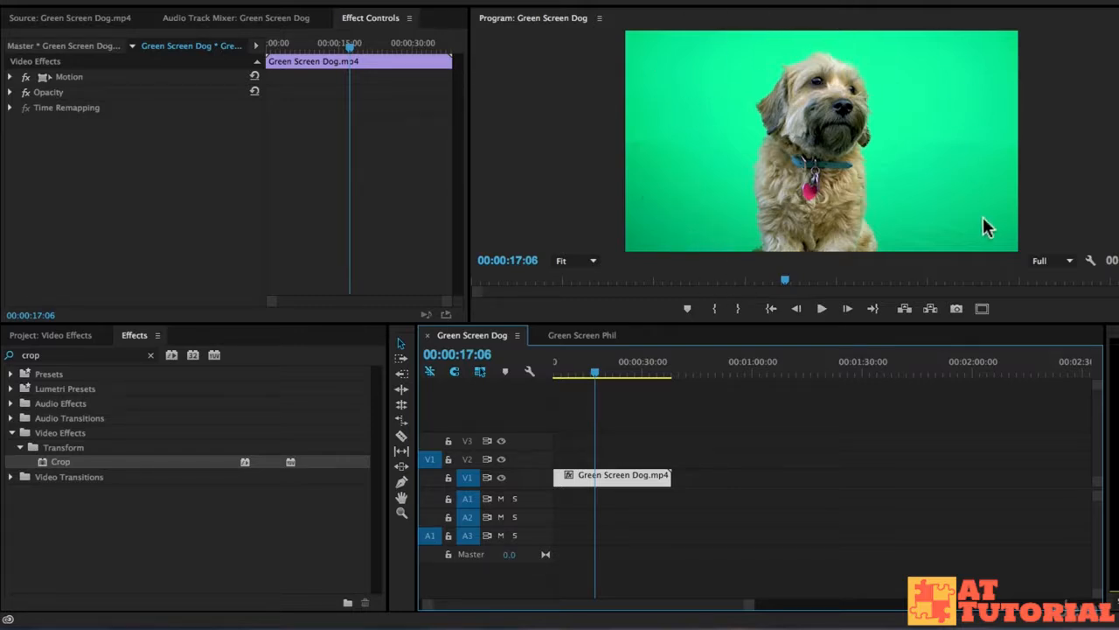
pyautogui.click(608, 337)
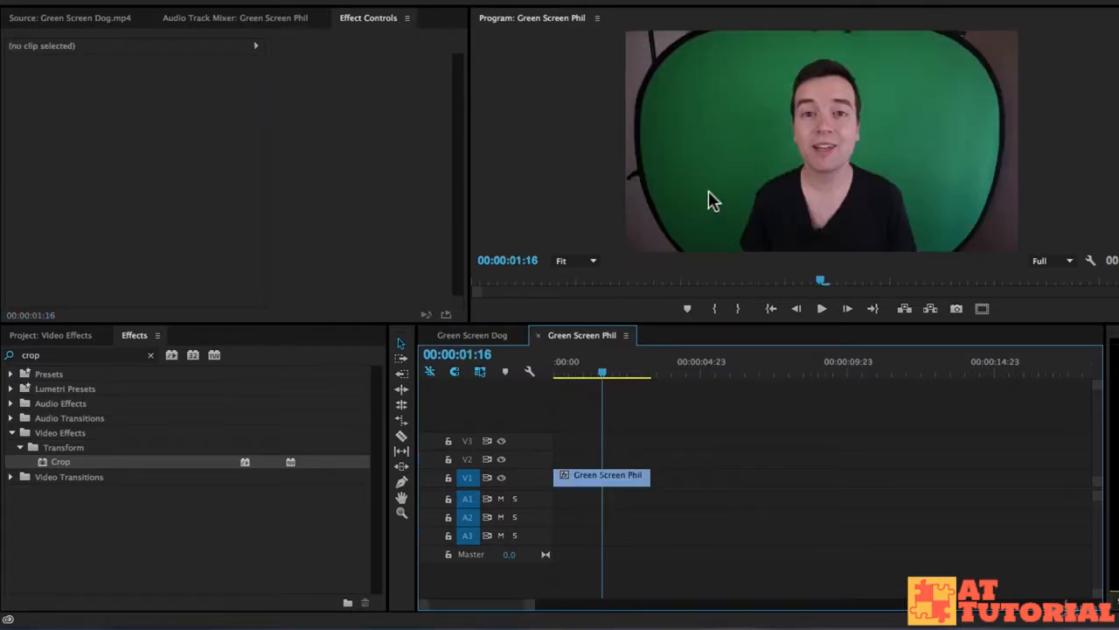
pyautogui.click(476, 335)
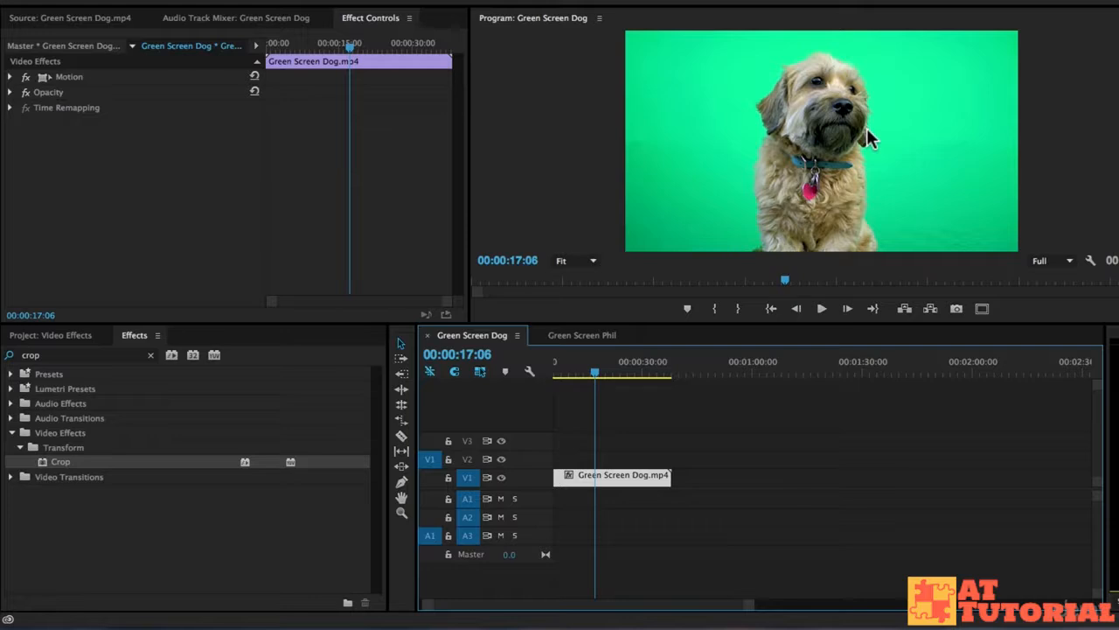
pyautogui.click(581, 336)
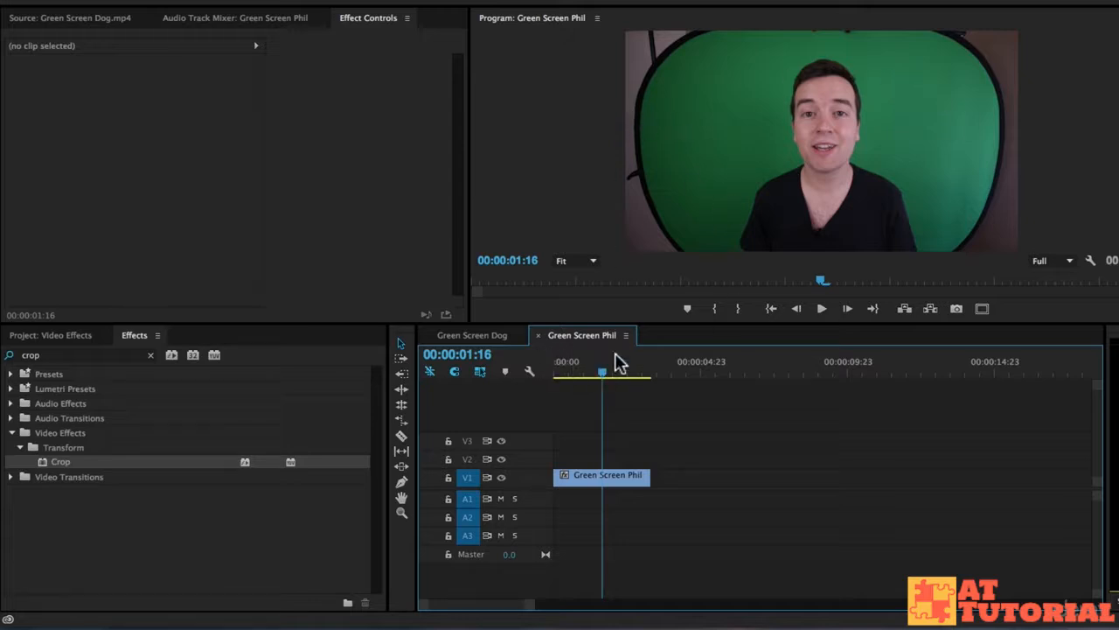
# - Apply the Crop effect to the Green Screen Dog clip and set Left to 22%, Right to 28% and Top to 6%
pyautogui.click(465, 335)
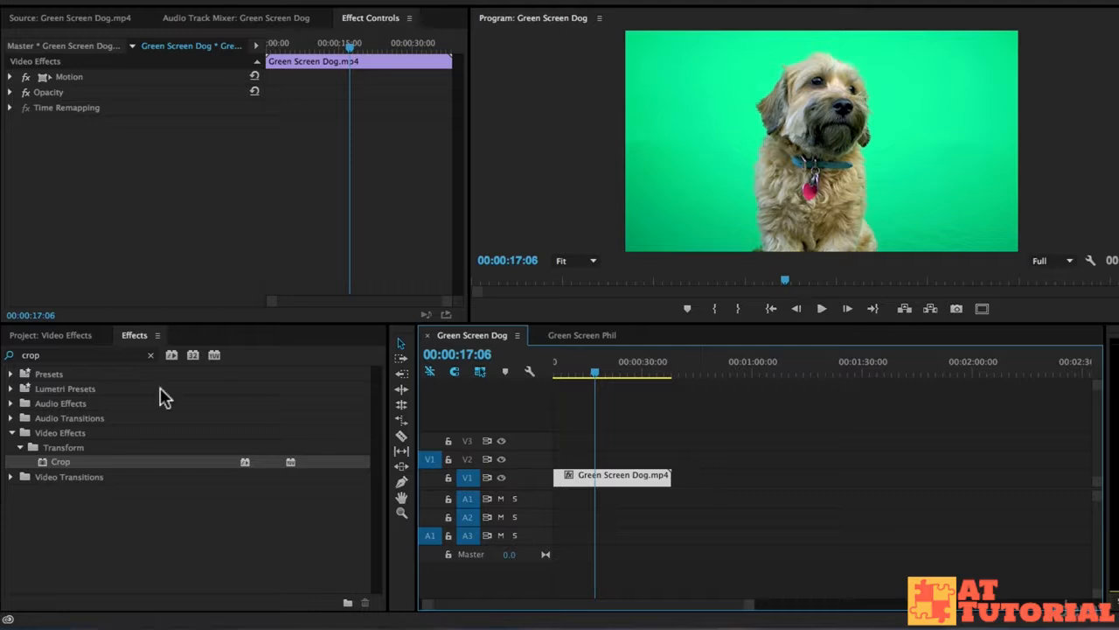
pyautogui.moveTo(63, 463); pyautogui.dragTo(633, 490)
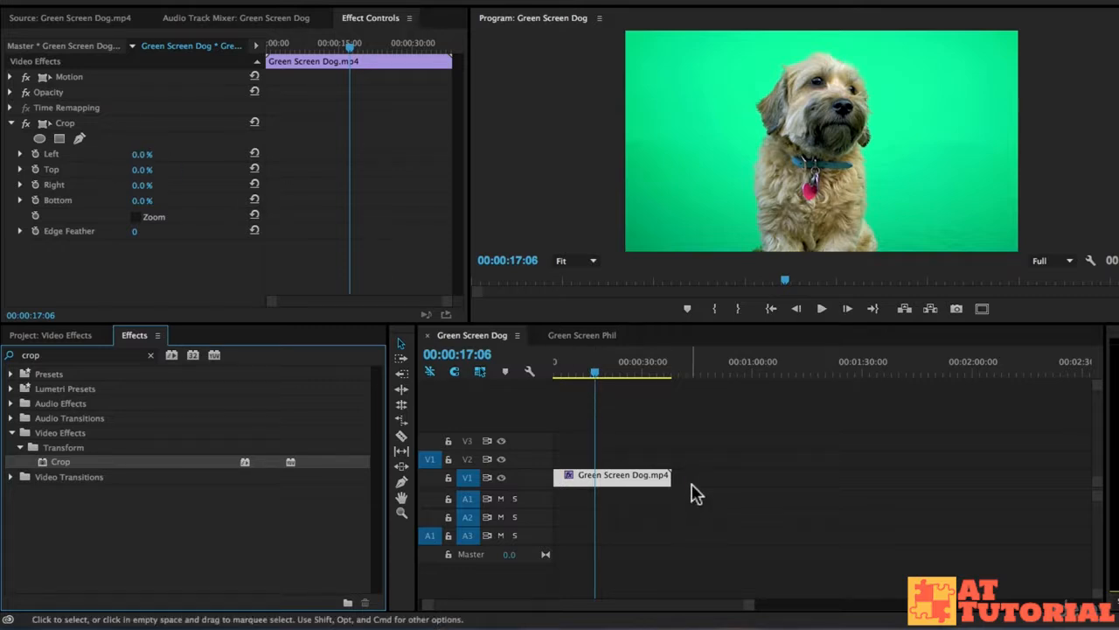
pyautogui.moveTo(594, 374)
pyautogui.mouseDown()
pyautogui.moveTo(615, 375)
pyautogui.moveTo(601, 371)
pyautogui.mouseUp()
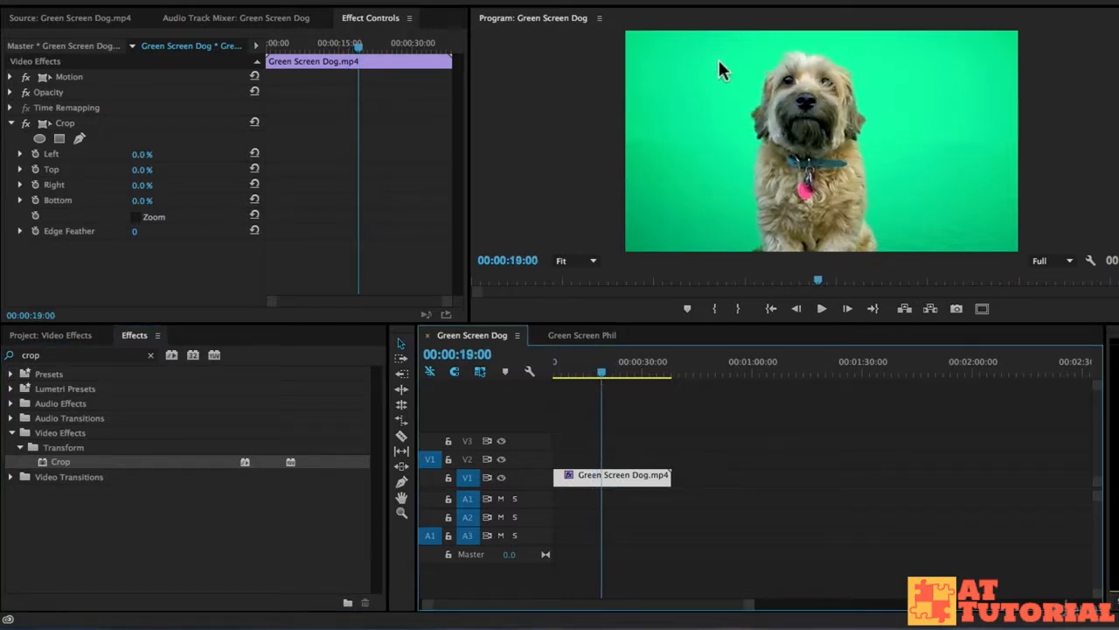
pyautogui.moveTo(138, 161); pyautogui.dragTo(198, 162)
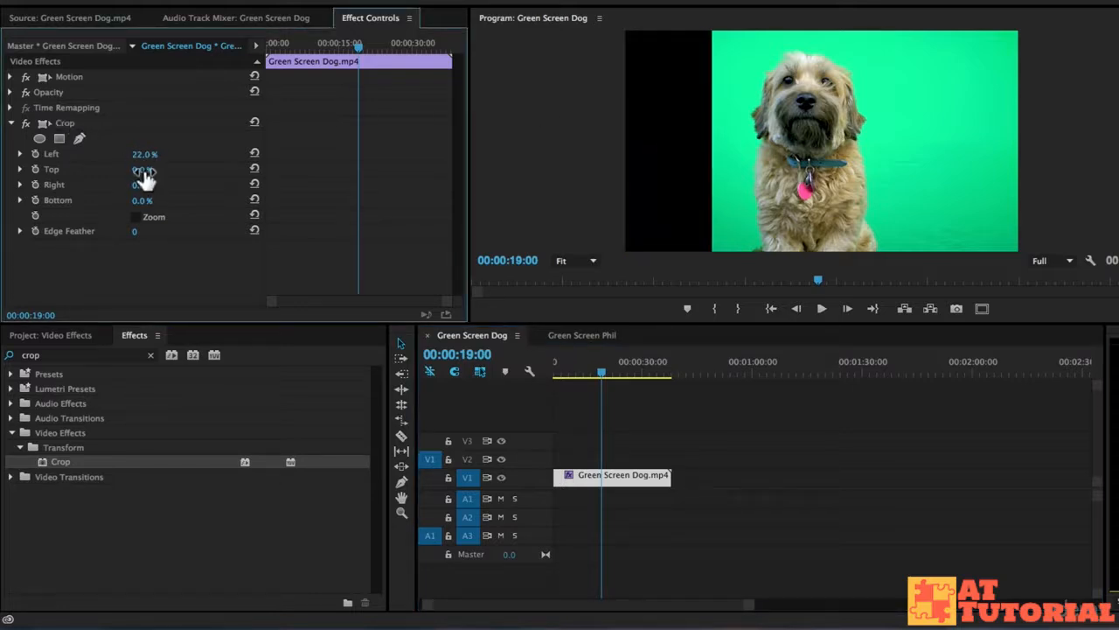
pyautogui.moveTo(141, 187); pyautogui.dragTo(221, 187)
pyautogui.moveTo(144, 170)
pyautogui.mouseDown()
pyautogui.moveTo(162, 171)
pyautogui.moveTo(149, 171)
pyautogui.mouseUp()
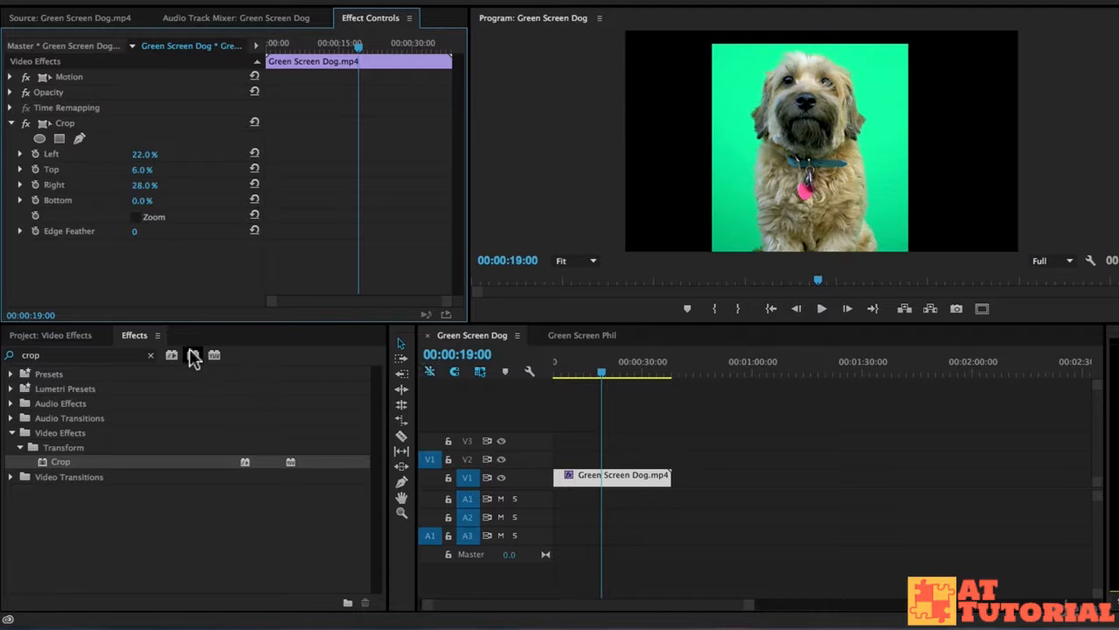
# - Search the effects for "ultra" and apply Ultra Key to the Green Screen Dog clip
pyautogui.click(148, 356)
pyautogui.click(113, 354)
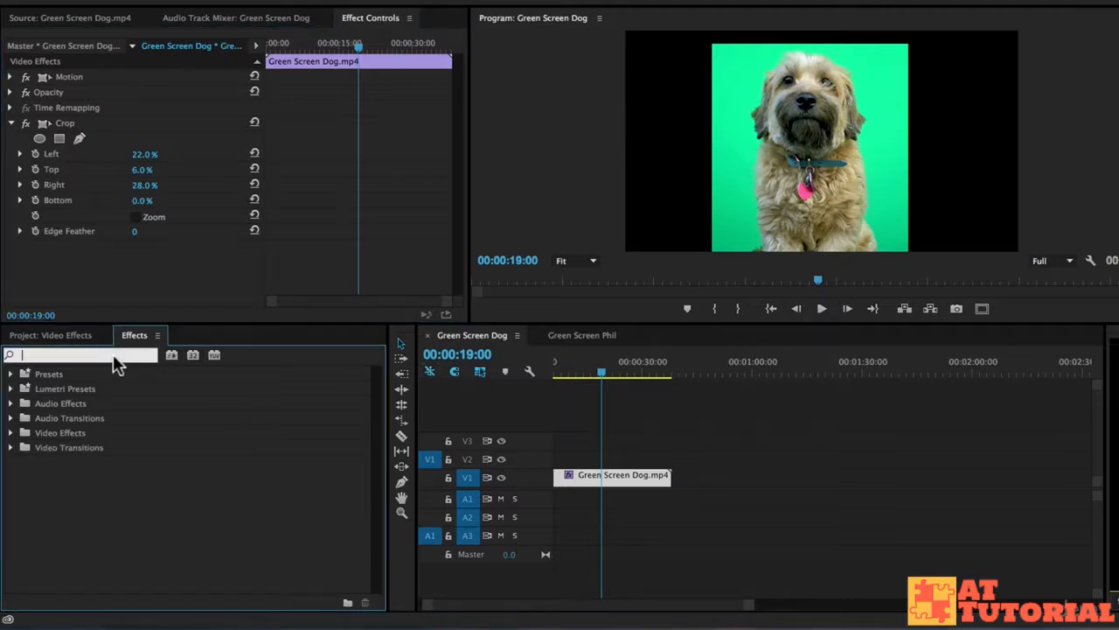
pyautogui.write('ultra')
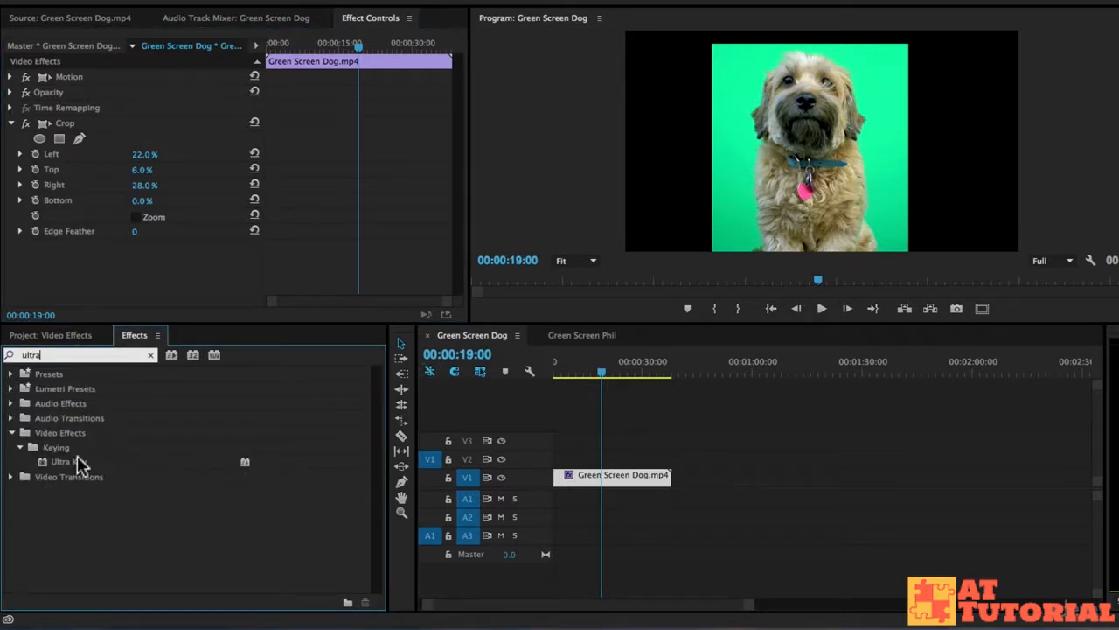
pyautogui.moveTo(64, 464); pyautogui.dragTo(647, 466)
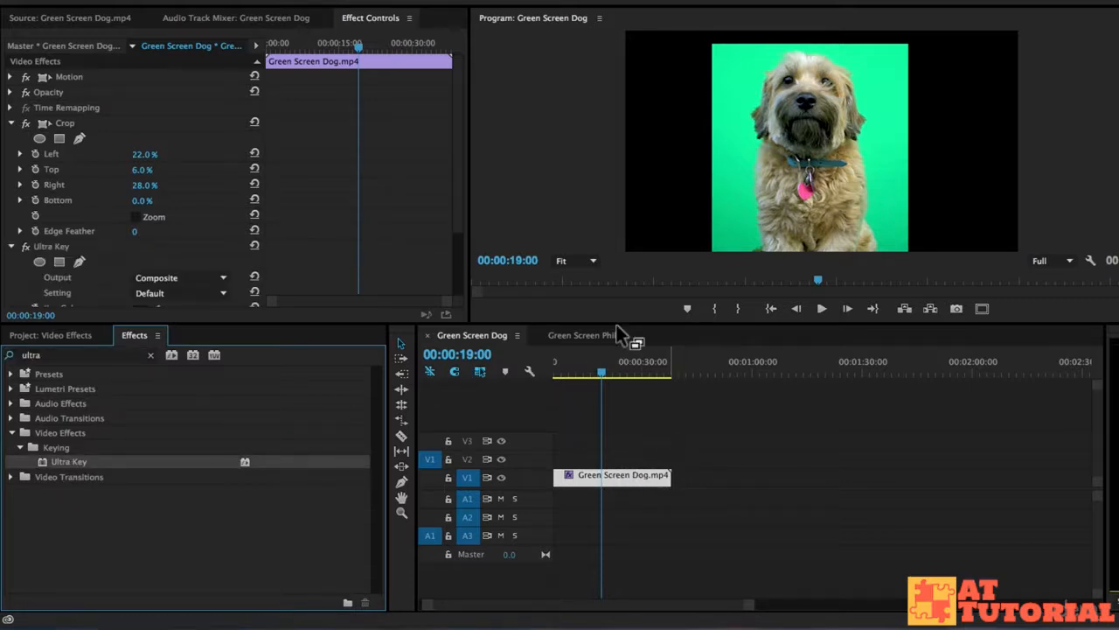
# - Sample the green backdrop beside the dog as the Ultra Key key color and play the keyed clip
pyautogui.scroll(-5, 437, 234)
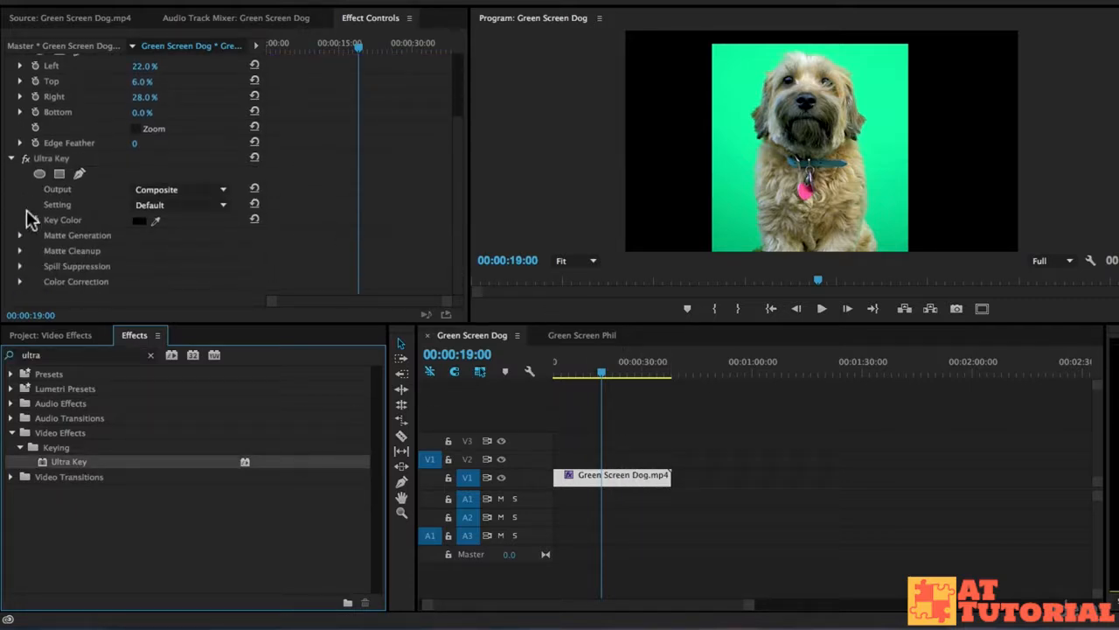
pyautogui.click(155, 220)
pyautogui.moveTo(155, 223); pyautogui.dragTo(748, 46)
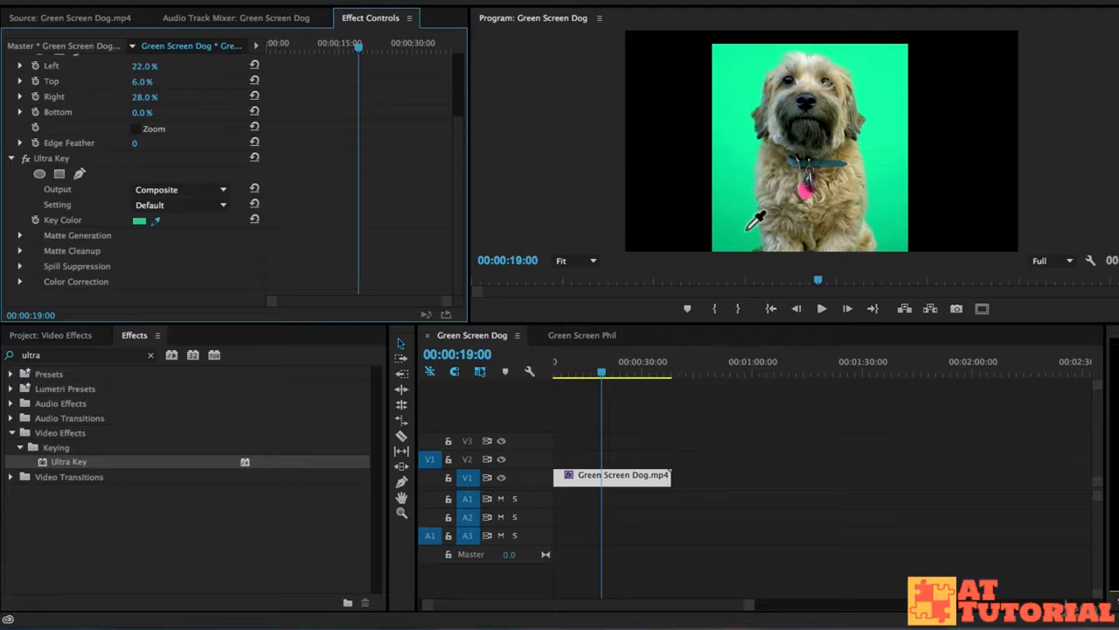
pyautogui.click(740, 222)
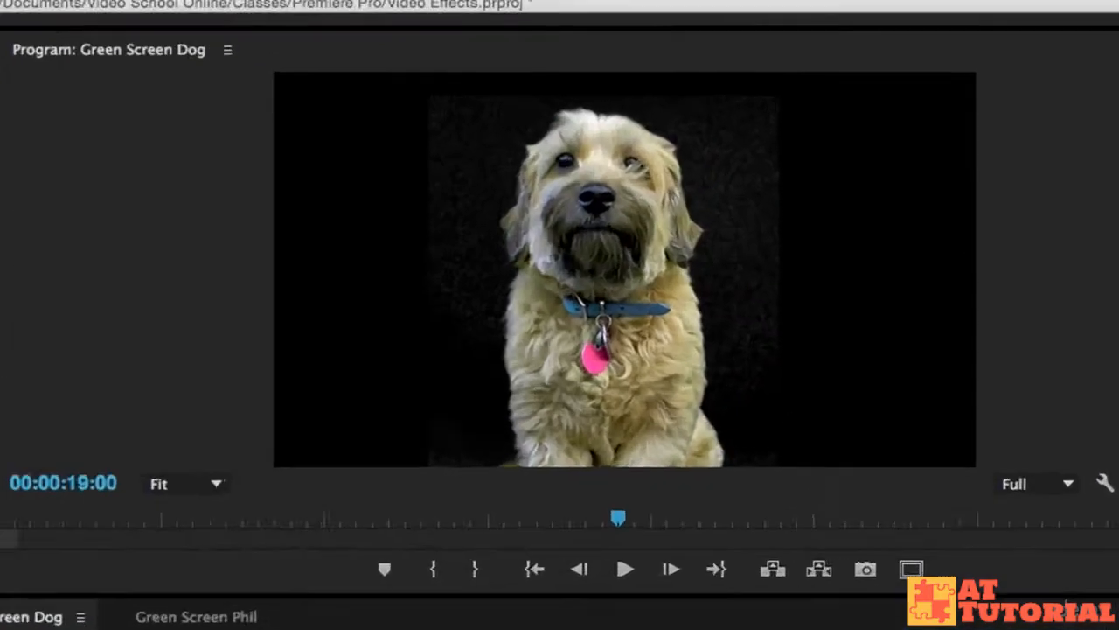
pyautogui.press('space')
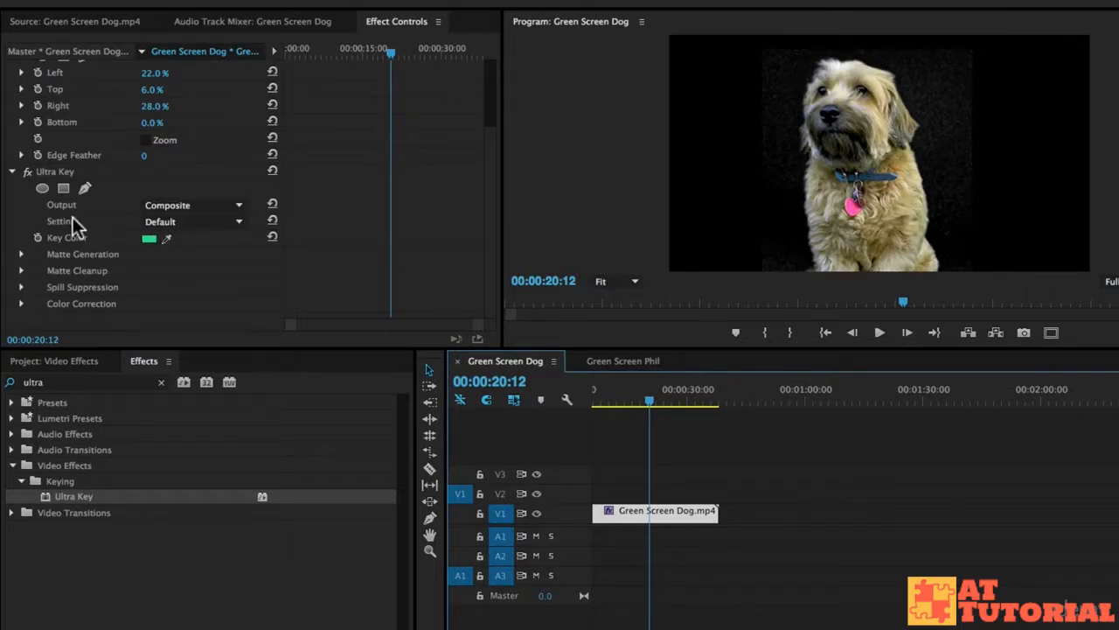
# - Set the Ultra Key setting to Aggressive and play the dog clip from an earlier point
pyautogui.click(222, 223)
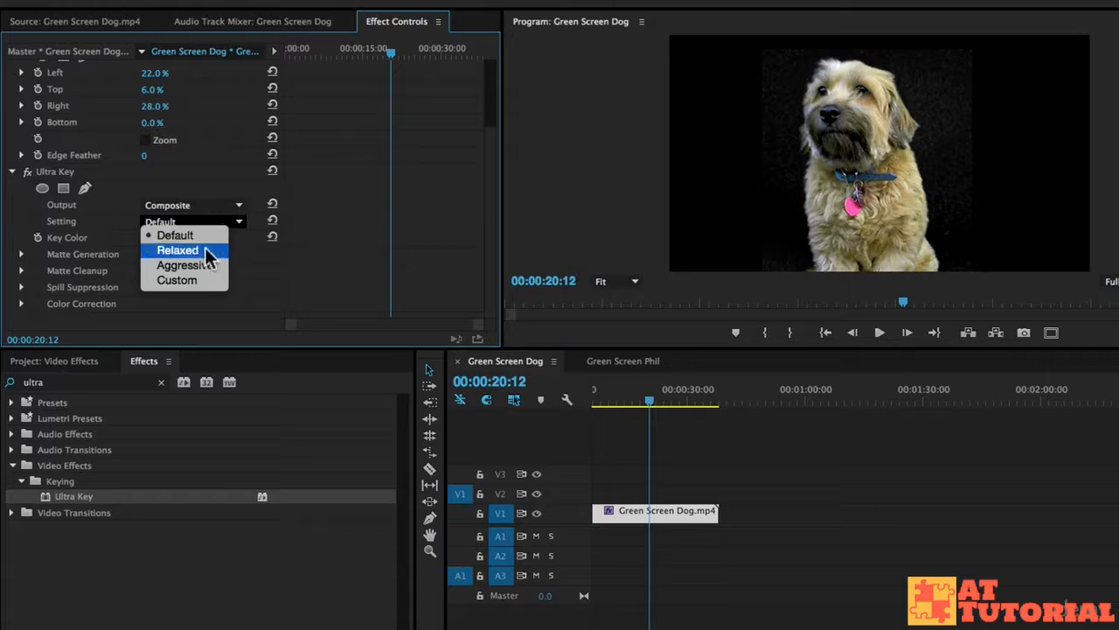
pyautogui.click(185, 264)
pyautogui.moveTo(640, 395); pyautogui.dragTo(600, 400)
pyautogui.press('space')
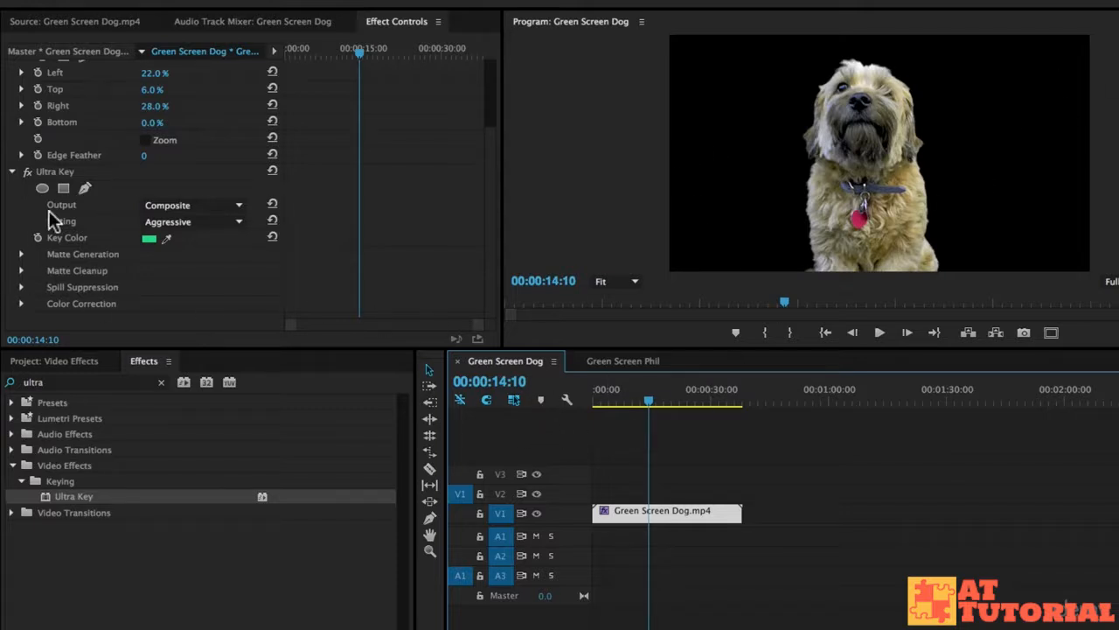
# - Set the Ultra Key output to Alpha Channel and inspect the dog's matte around 27 seconds
pyautogui.click(151, 207)
pyautogui.click(178, 234)
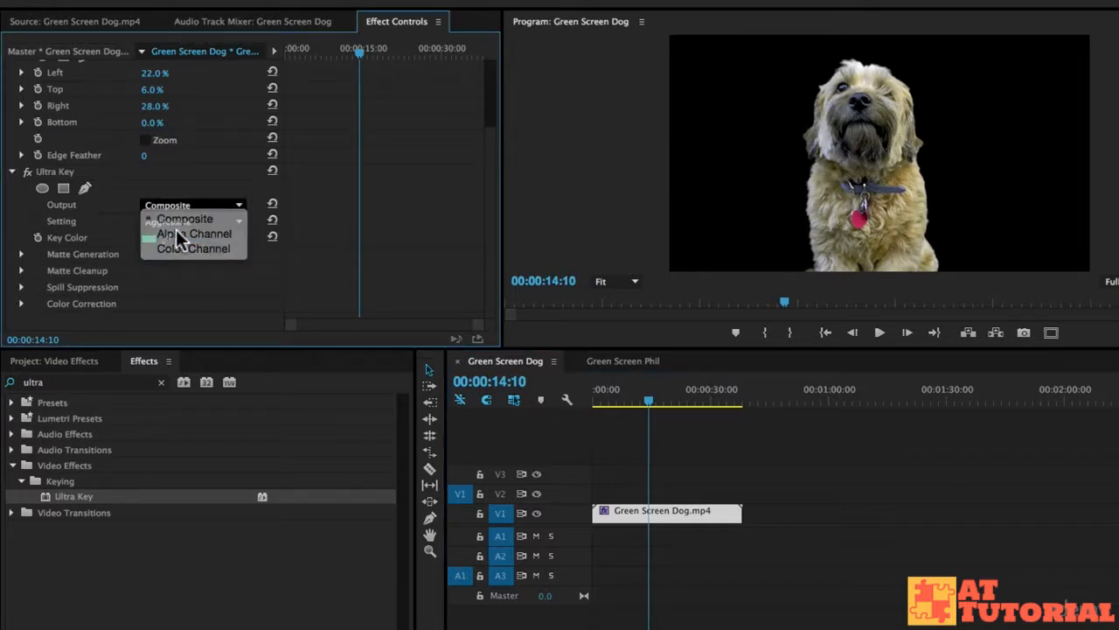
pyautogui.moveTo(653, 380); pyautogui.dragTo(698, 392)
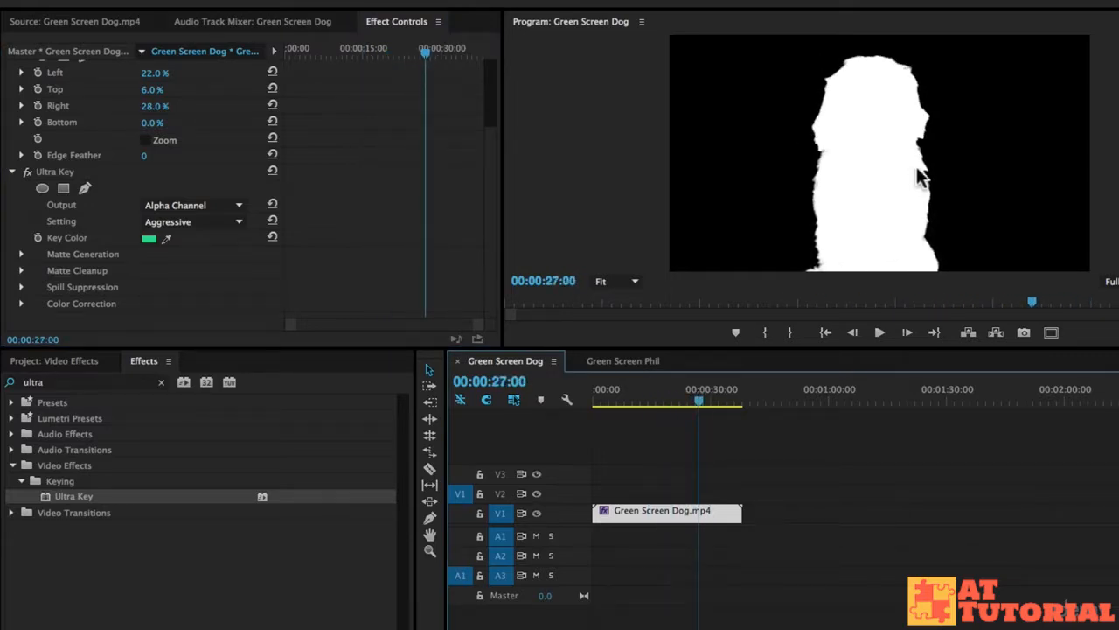
pyautogui.moveTo(712, 402); pyautogui.dragTo(702, 395)
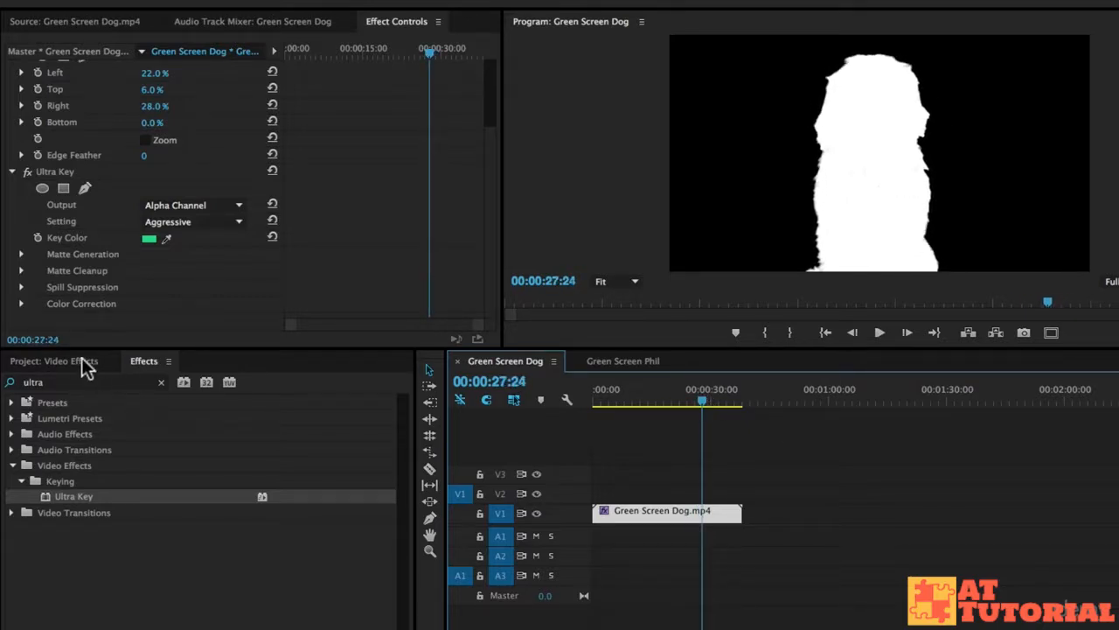
# - Set the dog clip's matte generation to Shadow 86, Tolerance 90 and Pedestal 79, checking the matte at an earlier frame
pyautogui.click(20, 254)
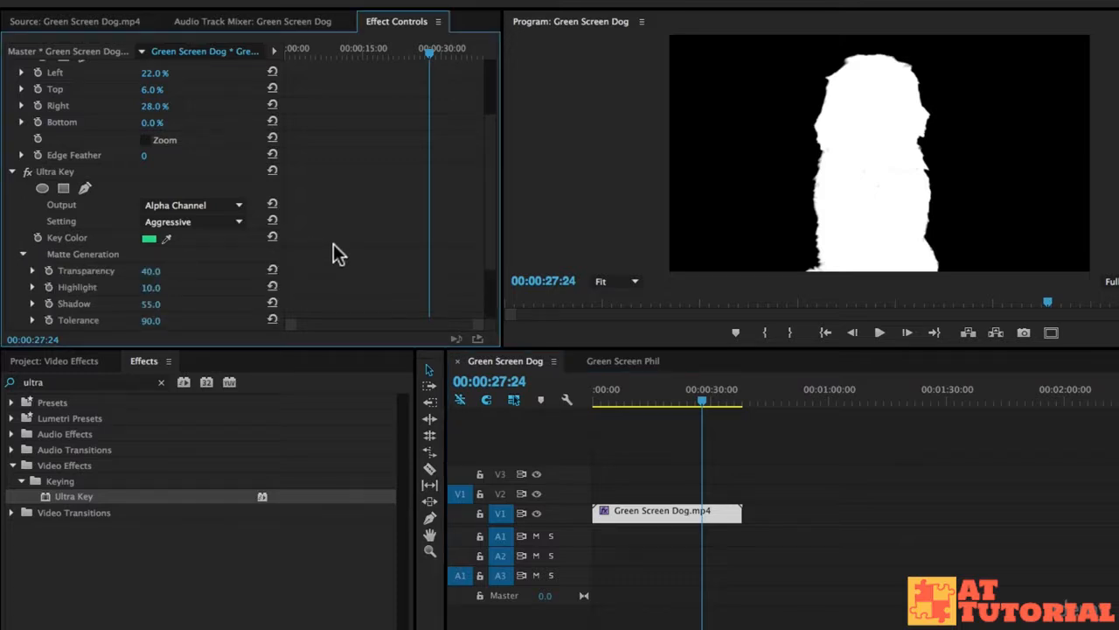
pyautogui.scroll(-2, 337, 249)
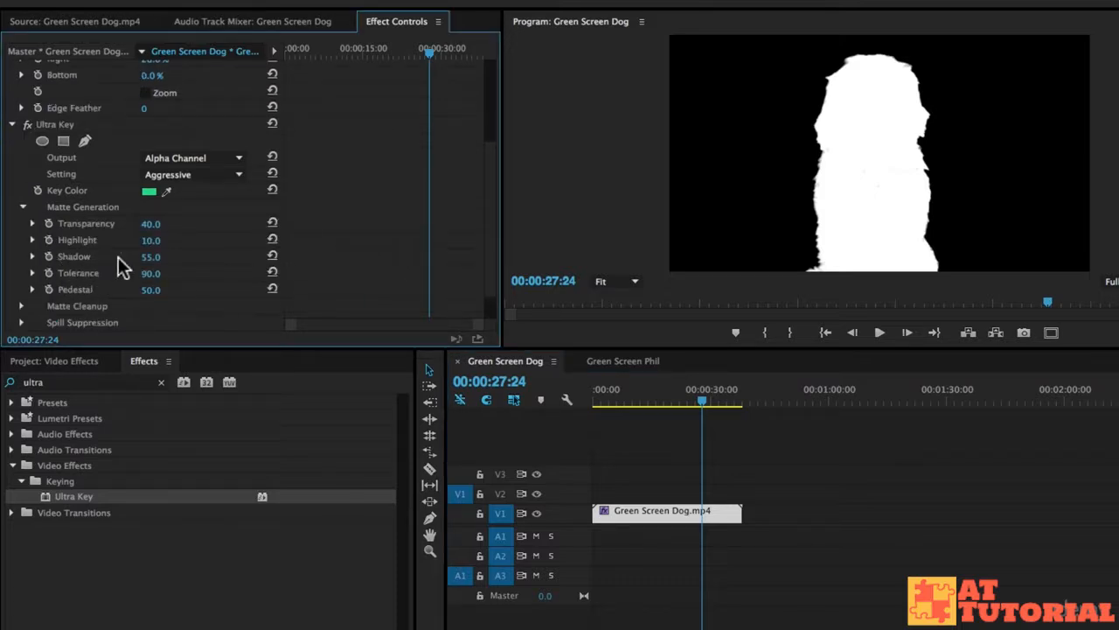
pyautogui.moveTo(150, 256)
pyautogui.mouseDown()
pyautogui.moveTo(164, 256)
pyautogui.moveTo(145, 257)
pyautogui.moveTo(153, 262)
pyautogui.mouseUp()
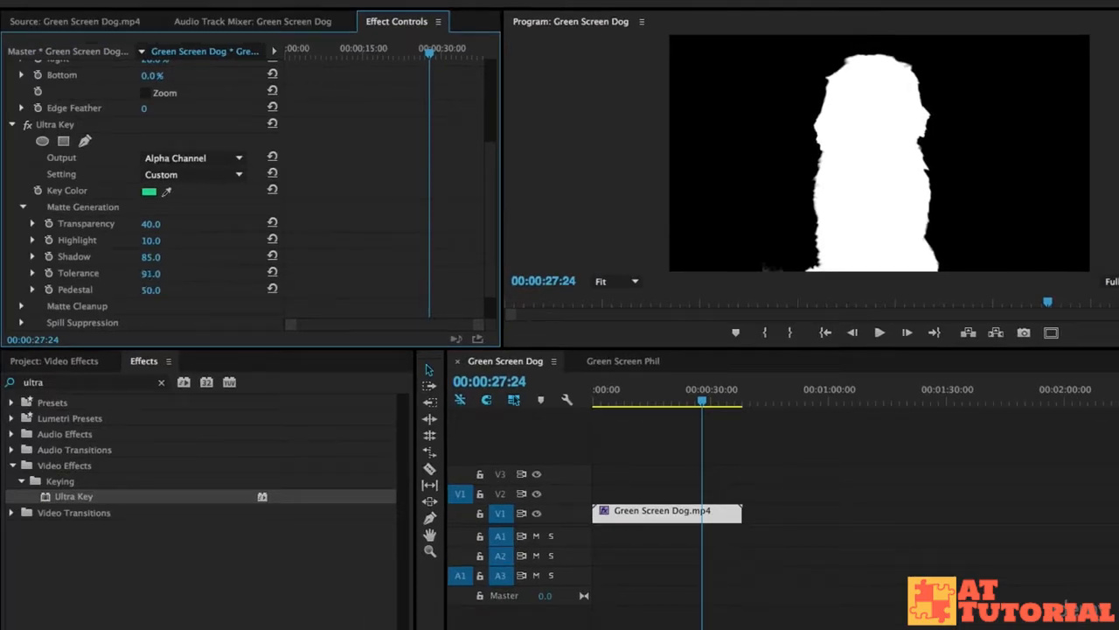
pyautogui.moveTo(154, 274)
pyautogui.mouseDown()
pyautogui.moveTo(212, 273)
pyautogui.moveTo(111, 289)
pyautogui.moveTo(158, 290)
pyautogui.mouseUp()
pyautogui.moveTo(150, 290); pyautogui.dragTo(158, 290)
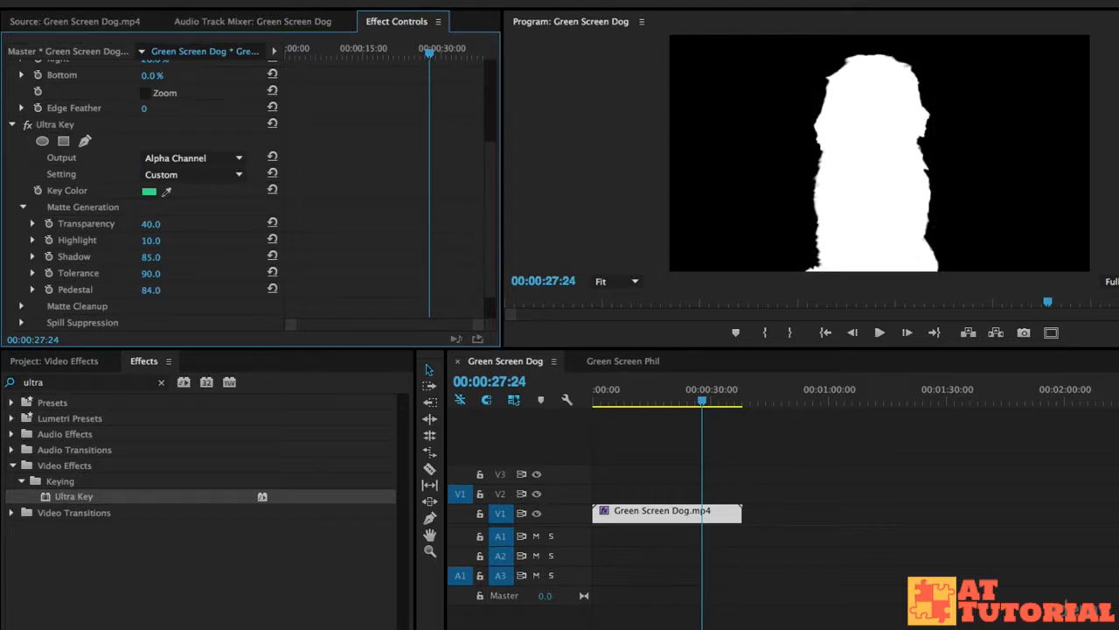
pyautogui.moveTo(149, 289); pyautogui.dragTo(153, 290)
pyautogui.moveTo(694, 392); pyautogui.dragTo(626, 399)
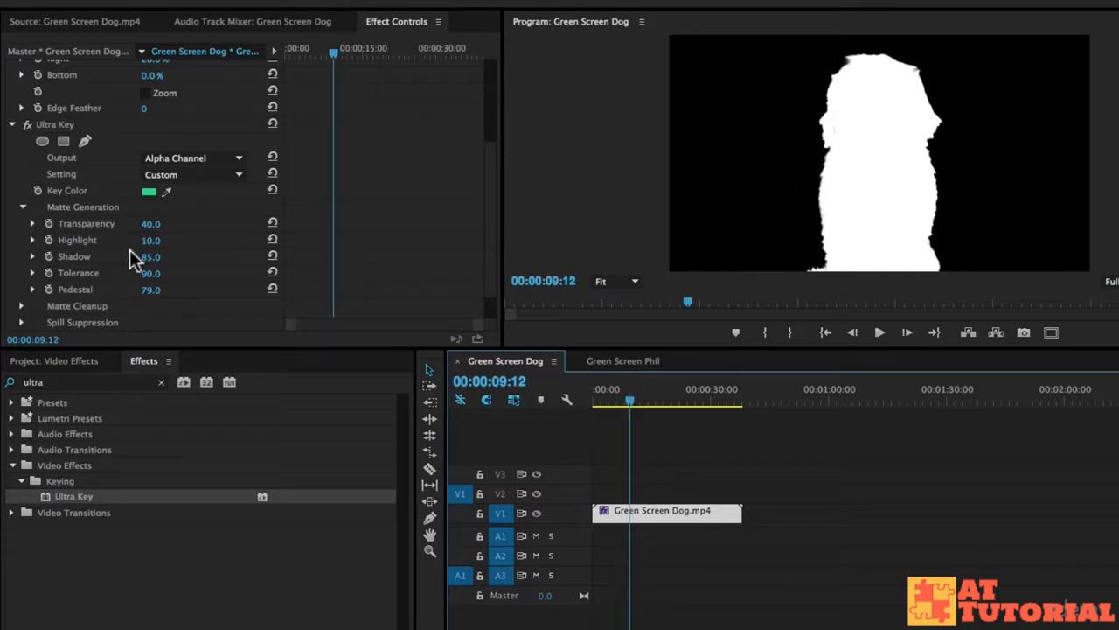
pyautogui.moveTo(151, 257); pyautogui.dragTo(168, 257)
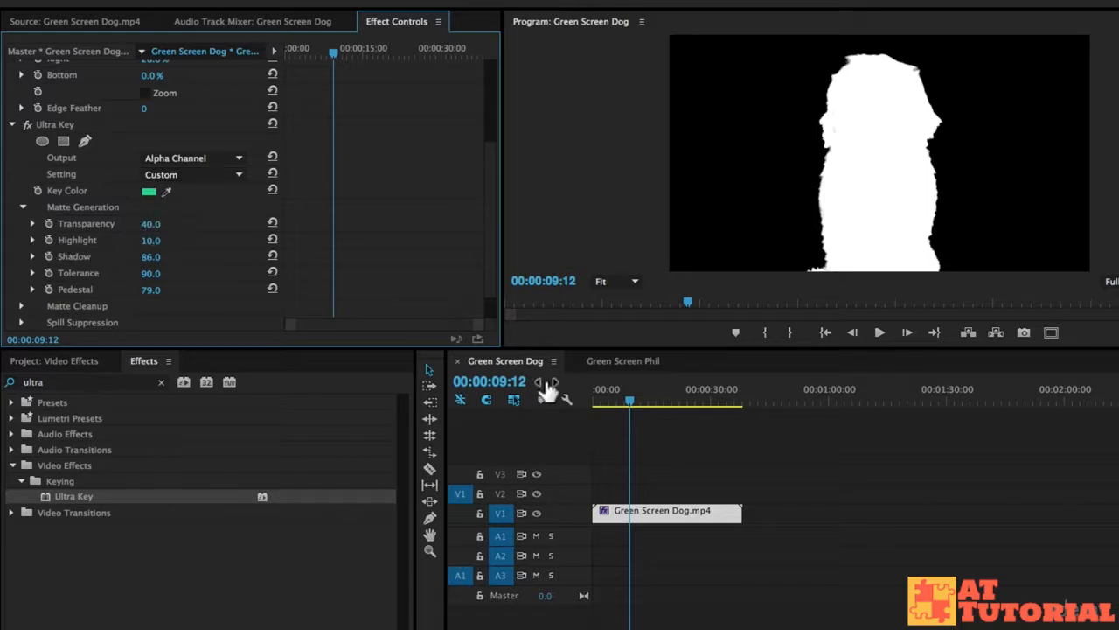
# - Set the dog clip's Ultra Key output to Composite and play back the keyed result
pyautogui.click(635, 360)
pyautogui.click(486, 361)
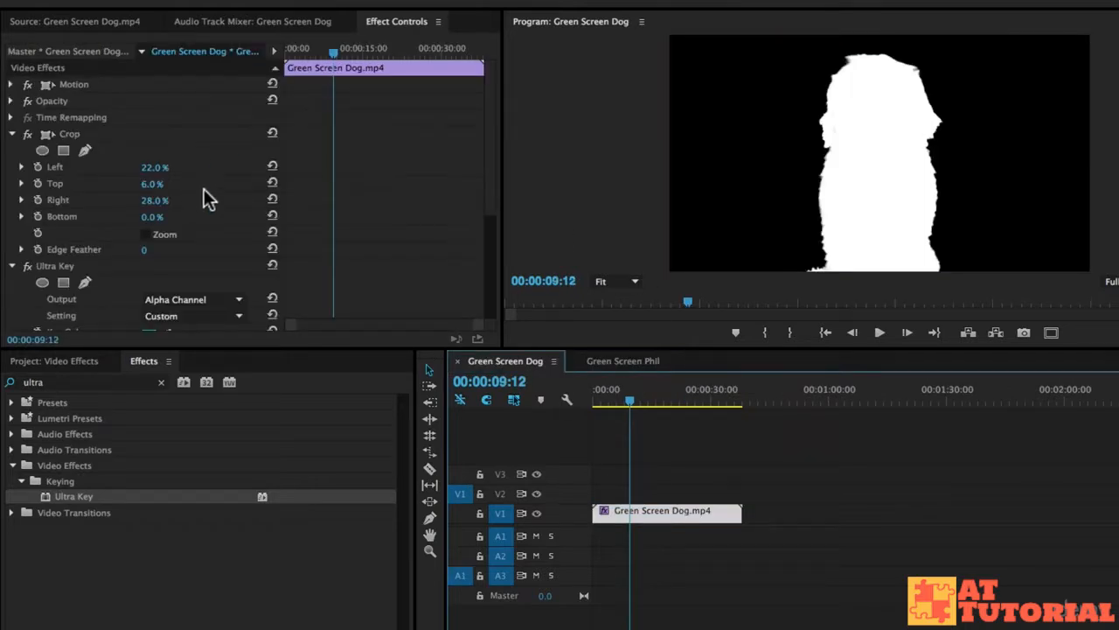
pyautogui.scroll(-2, 406, 206)
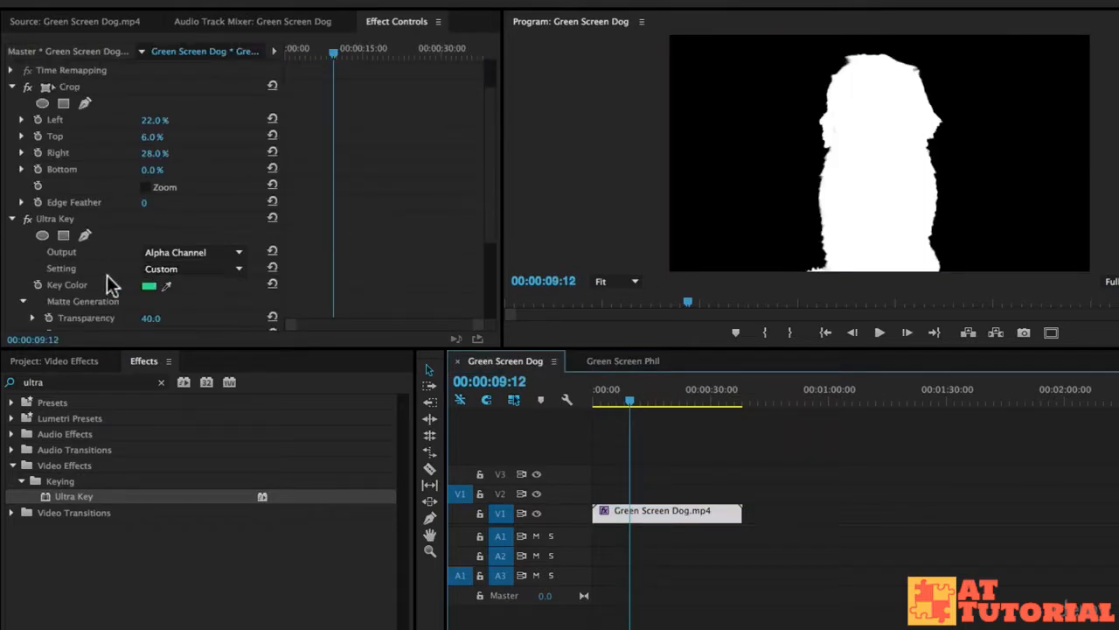
pyautogui.click(175, 253)
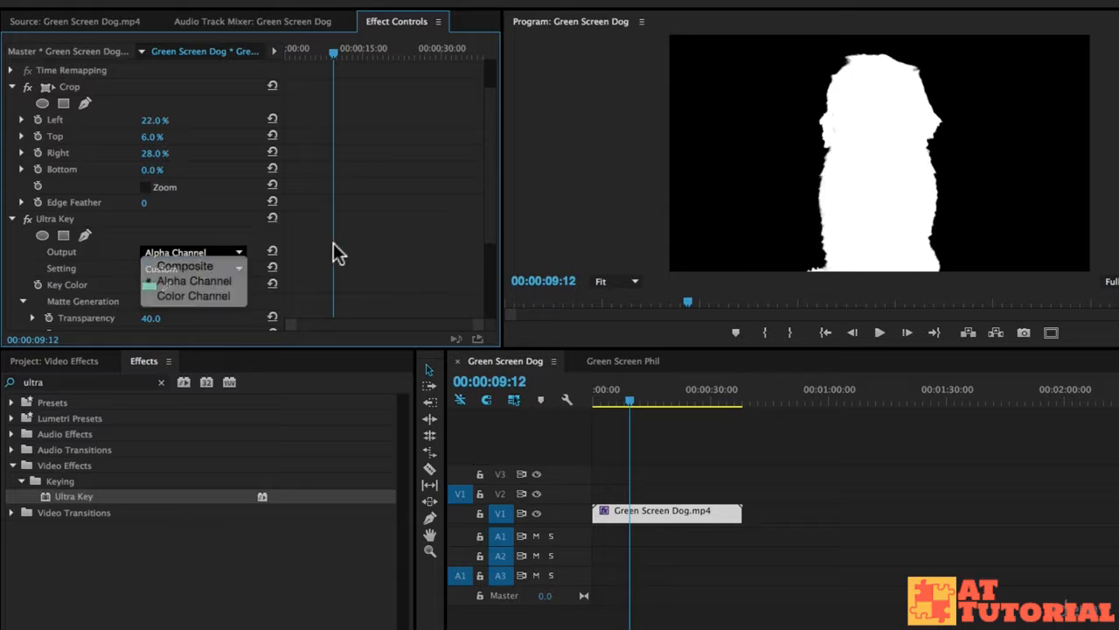
pyautogui.click(179, 263)
pyautogui.press('space')
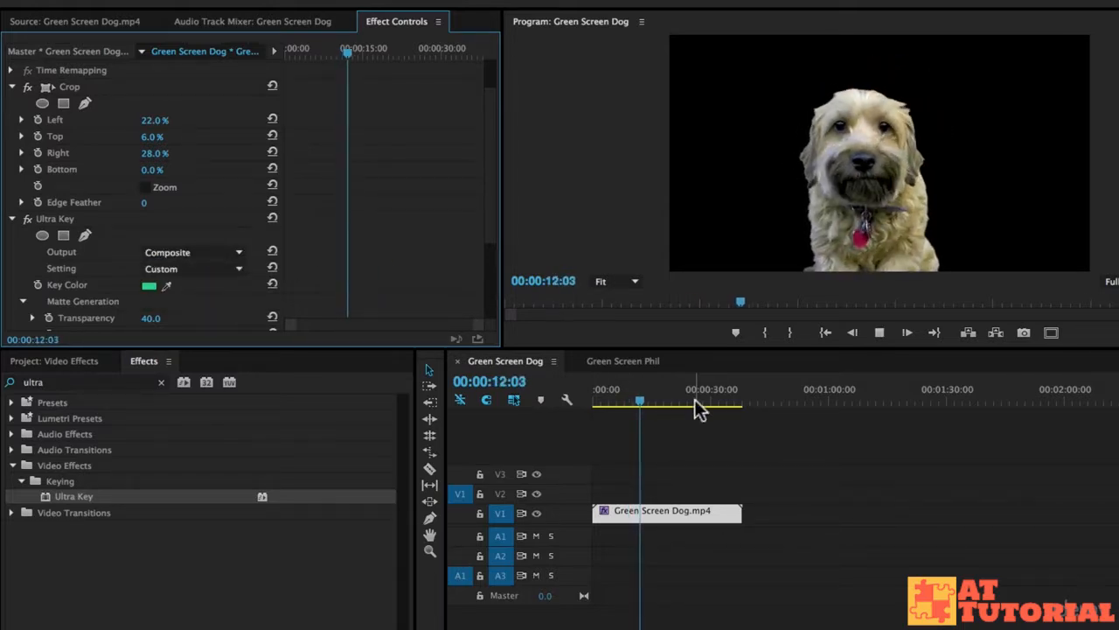
pyautogui.press('space')
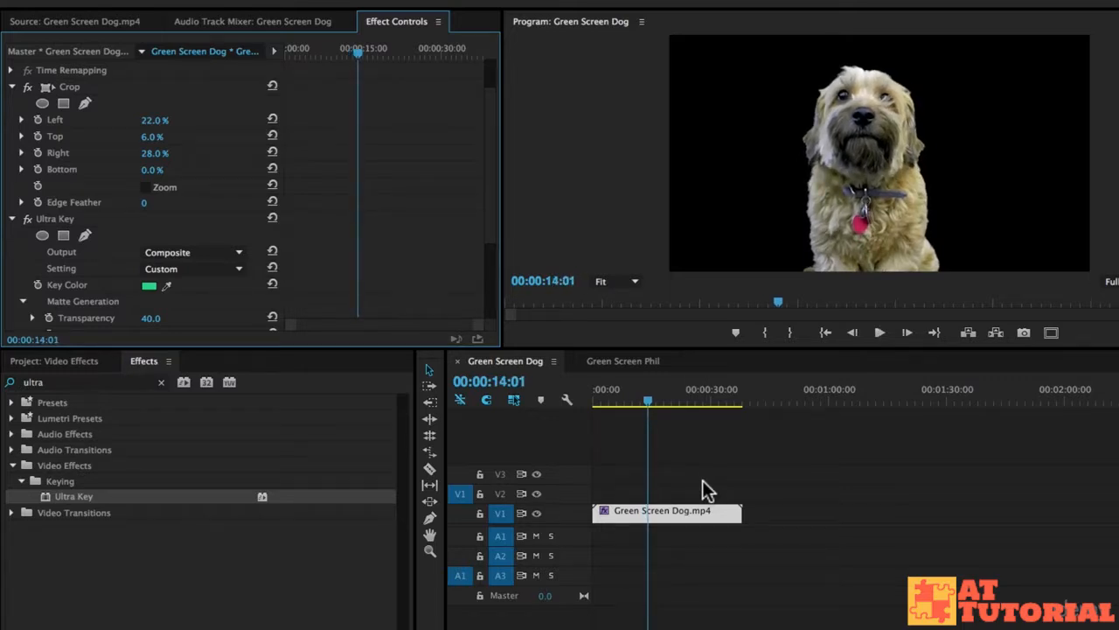
# - Switch to the presenter's green screen sequence and apply the Crop effect to its clip
pyautogui.click(612, 359)
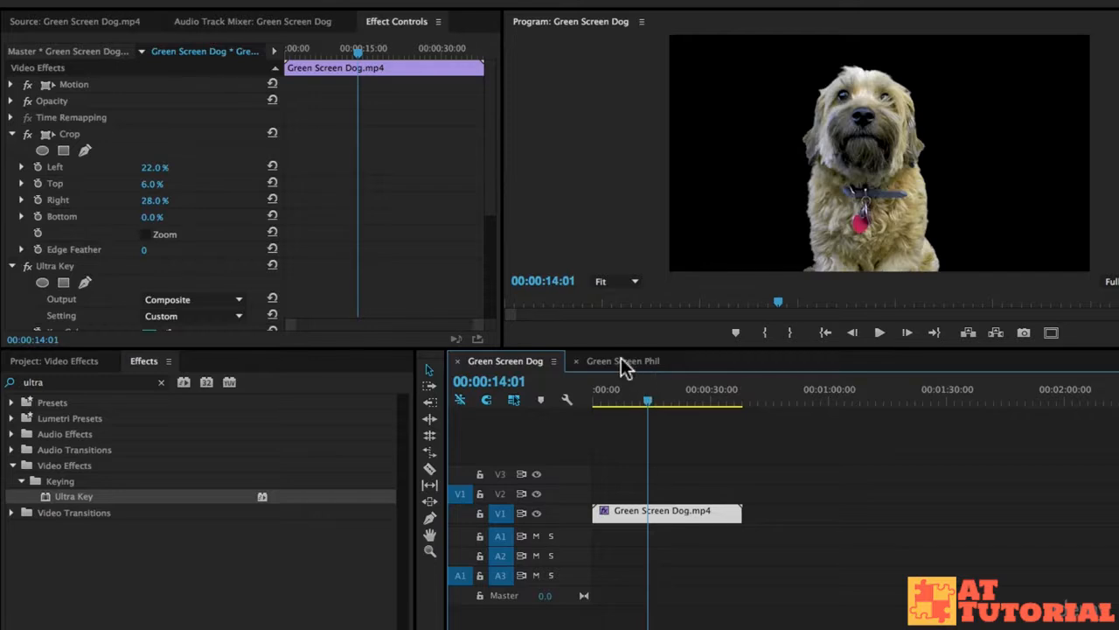
pyautogui.click(622, 361)
pyautogui.moveTo(645, 392)
pyautogui.mouseDown()
pyautogui.moveTo(612, 400)
pyautogui.moveTo(633, 404)
pyautogui.mouseUp()
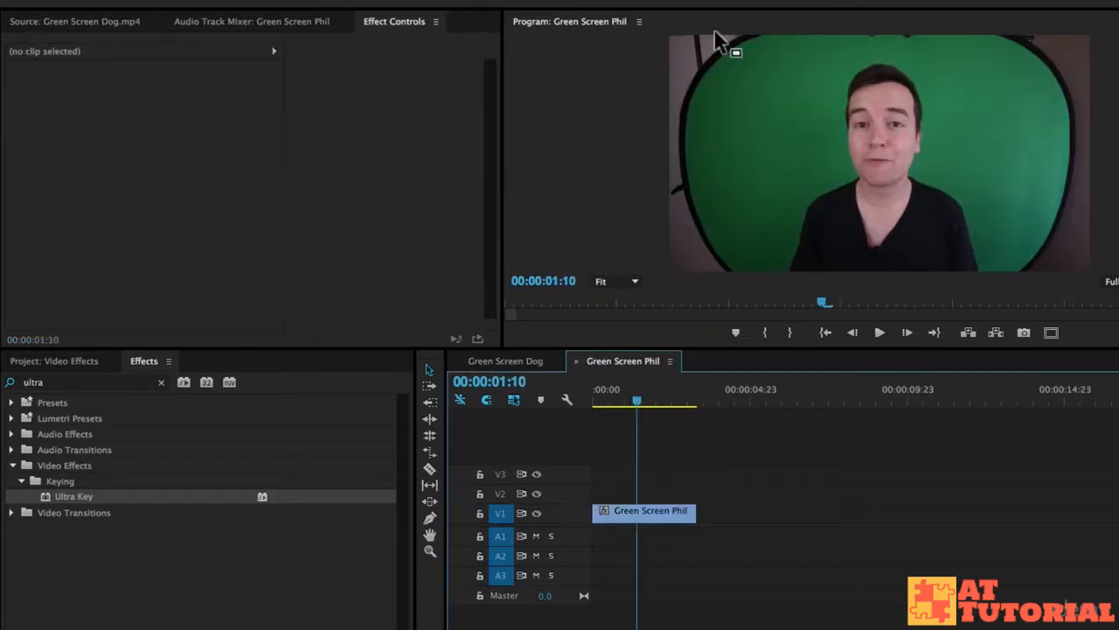
pyautogui.click(136, 382)
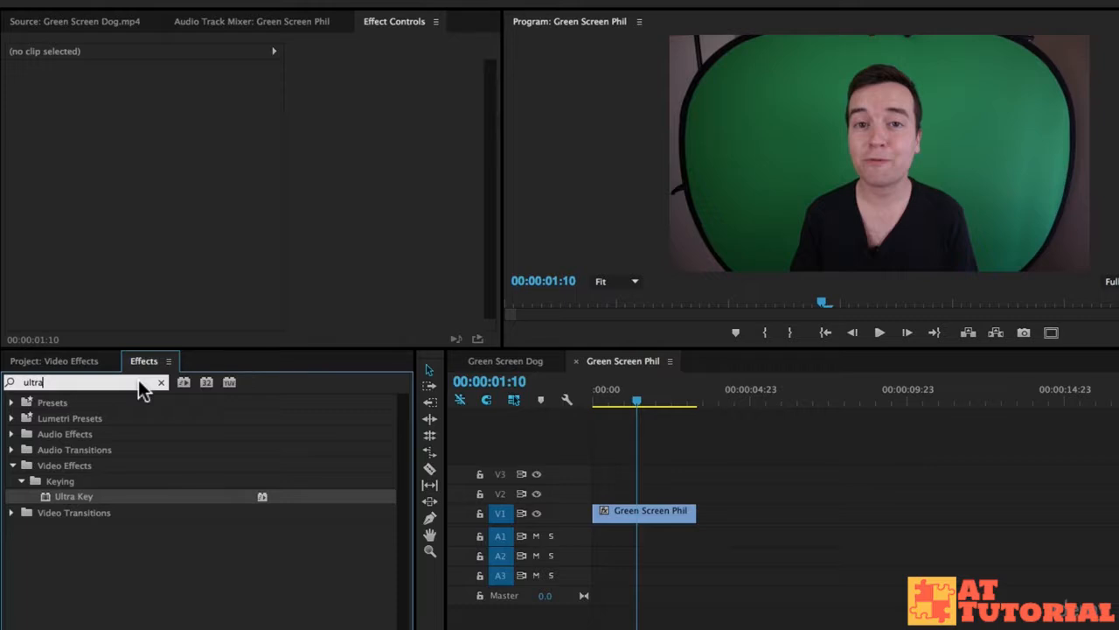
pyautogui.write('crop')
pyautogui.moveTo(65, 496); pyautogui.dragTo(617, 514)
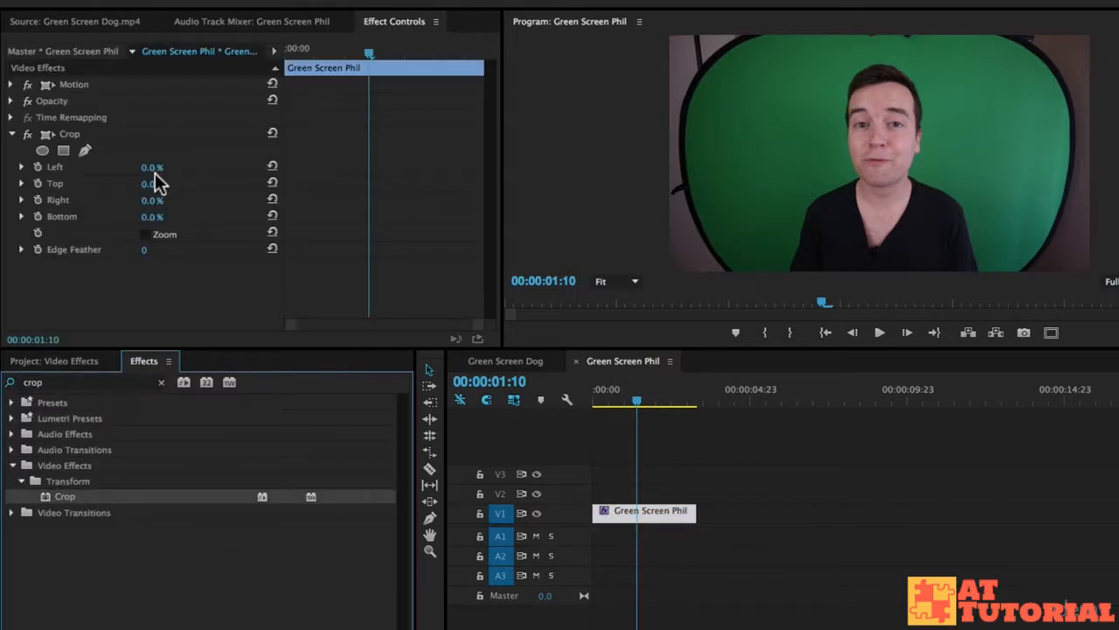
# - Crop the presenter clip to Left 17%, Top 8% and Right 19%, and play it to check the framing
pyautogui.moveTo(152, 167); pyautogui.dragTo(195, 167)
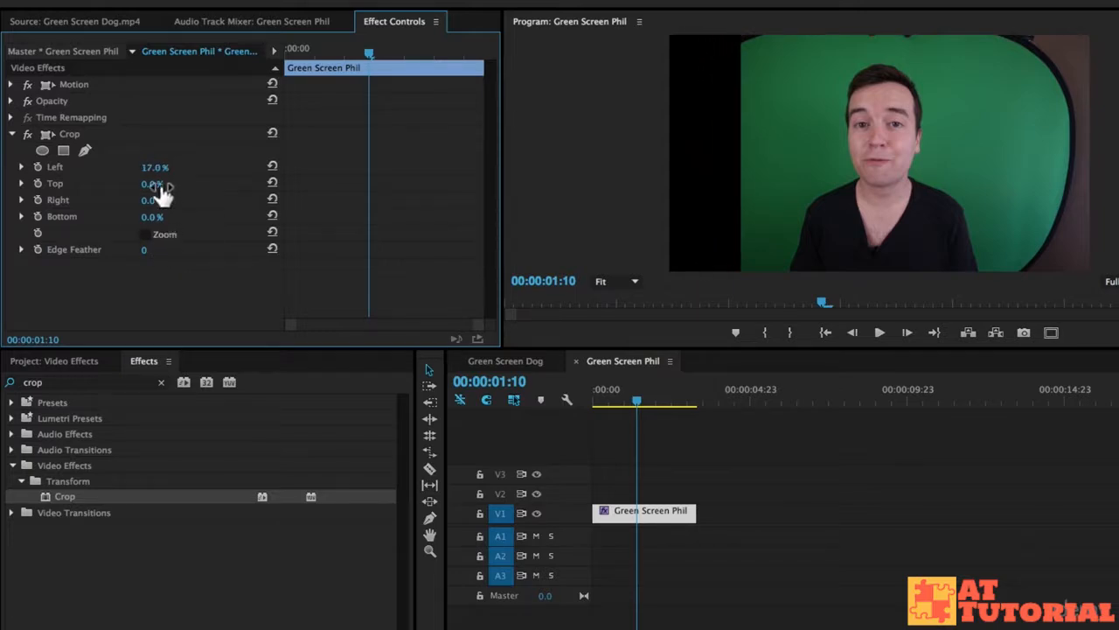
pyautogui.moveTo(153, 184); pyautogui.dragTo(173, 183)
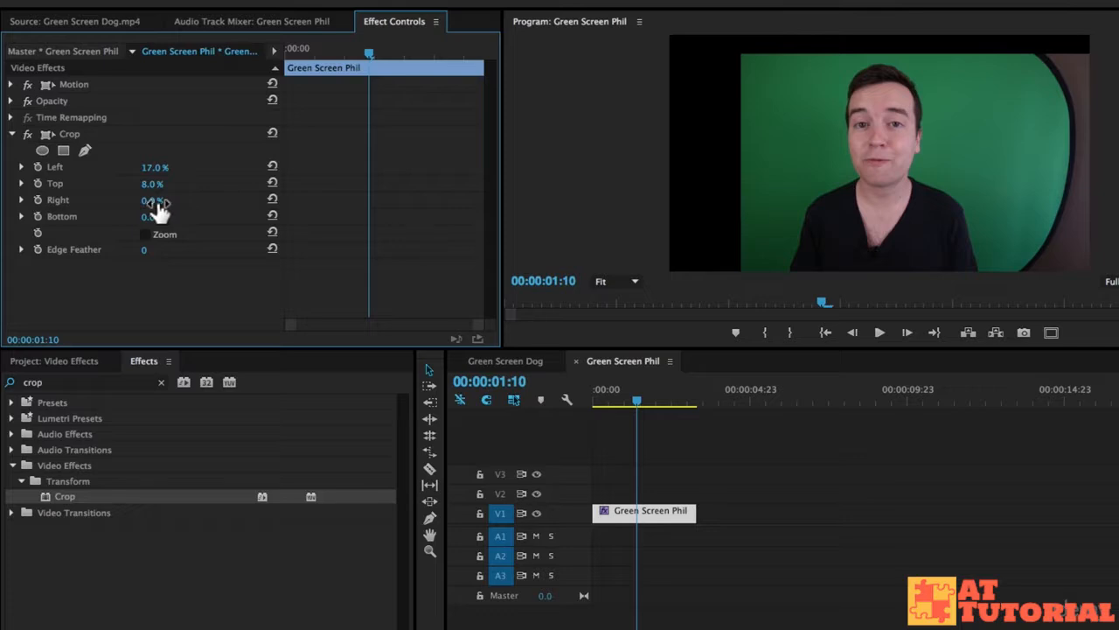
pyautogui.moveTo(150, 202); pyautogui.dragTo(166, 202)
pyautogui.press('space')
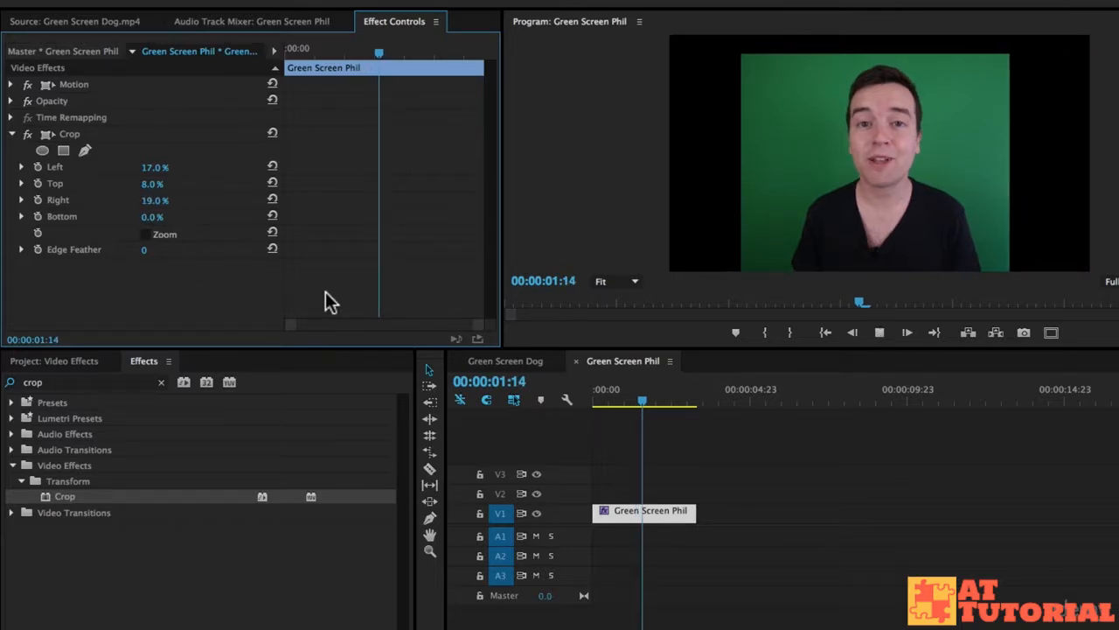
pyautogui.moveTo(626, 391)
pyautogui.mouseDown()
pyautogui.moveTo(602, 394)
pyautogui.moveTo(642, 390)
pyautogui.mouseUp()
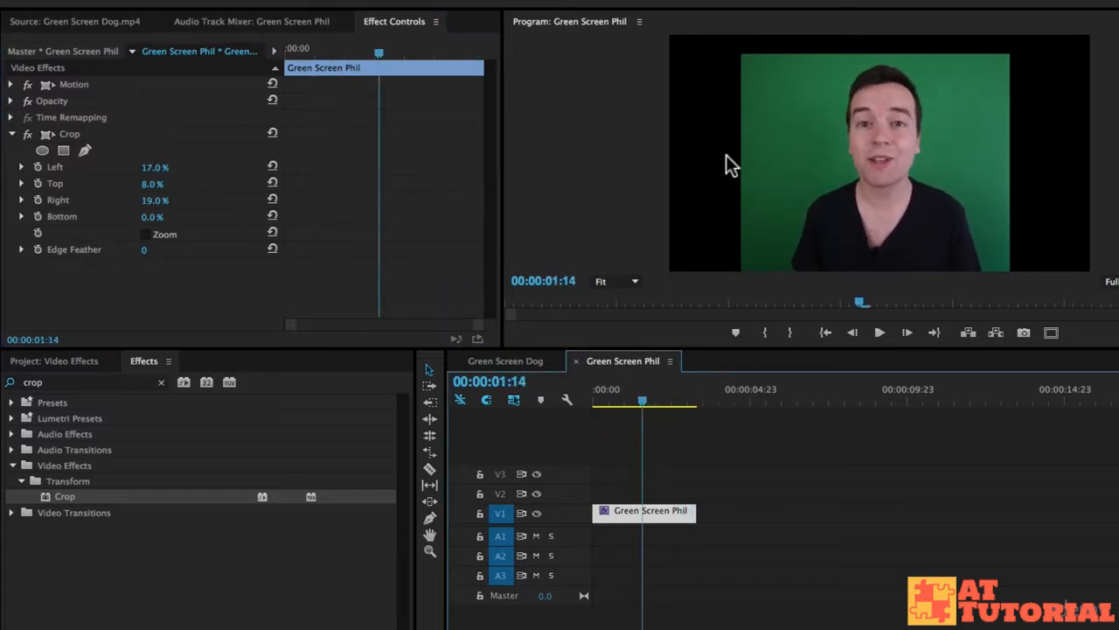
# - Enlarge the program preview and tighten the presenter clip's crop to Left 22% and Right 21%
pyautogui.moveTo(607, 349); pyautogui.dragTo(621, 470)
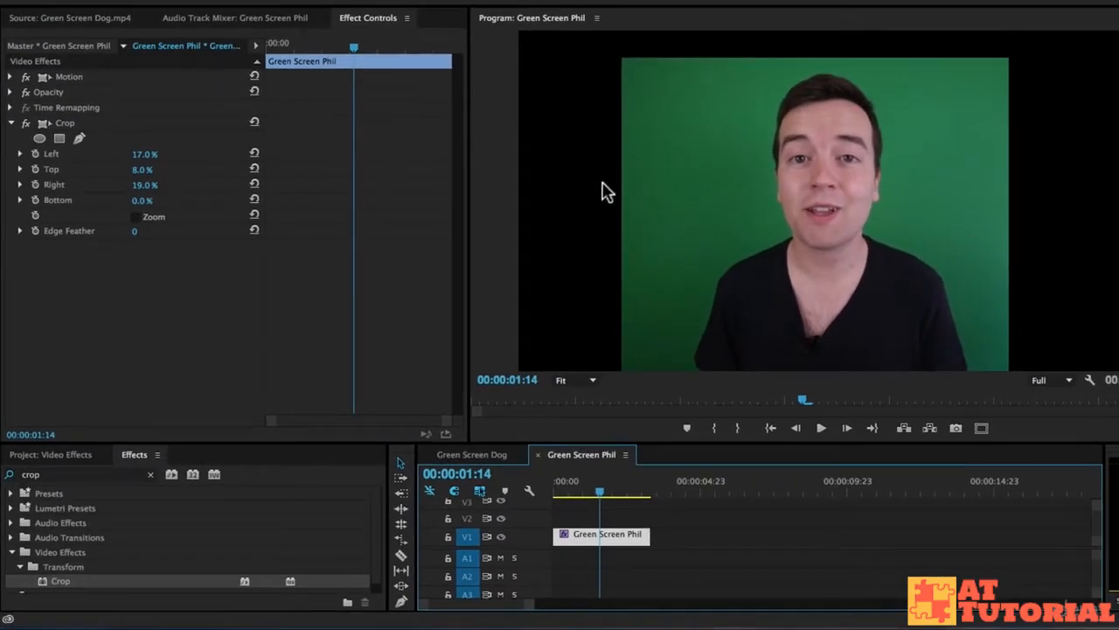
pyautogui.moveTo(605, 492)
pyautogui.mouseDown()
pyautogui.moveTo(624, 487)
pyautogui.moveTo(613, 490)
pyautogui.mouseUp()
pyautogui.moveTo(143, 188); pyautogui.dragTo(154, 154)
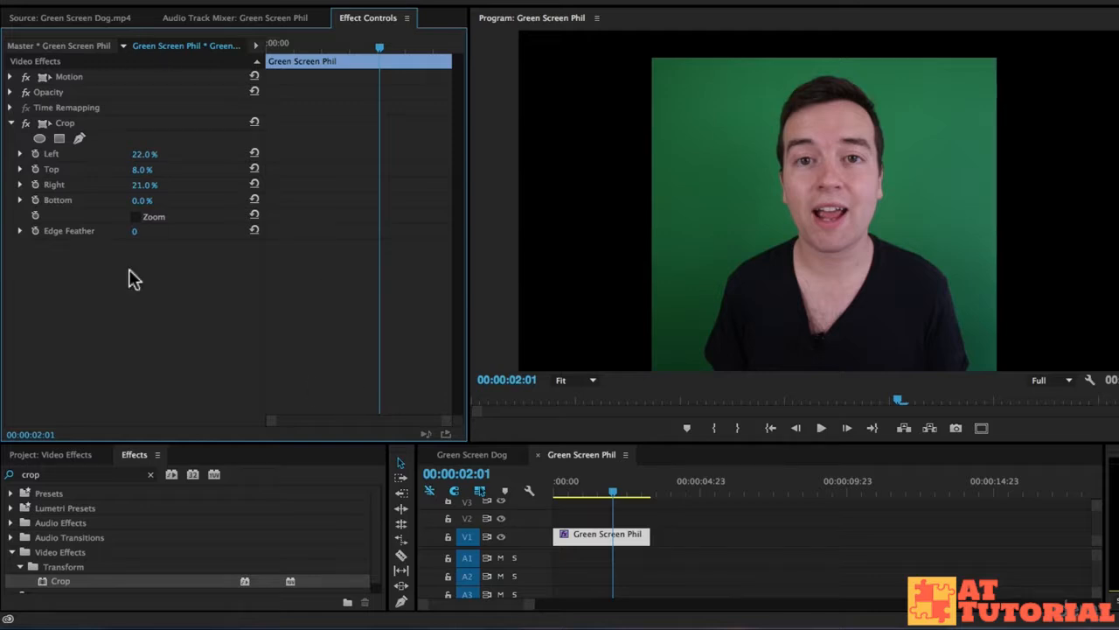
# - Find the Ultra Key effect and apply it to the presenter clip
pyautogui.click(151, 474)
pyautogui.click(117, 475)
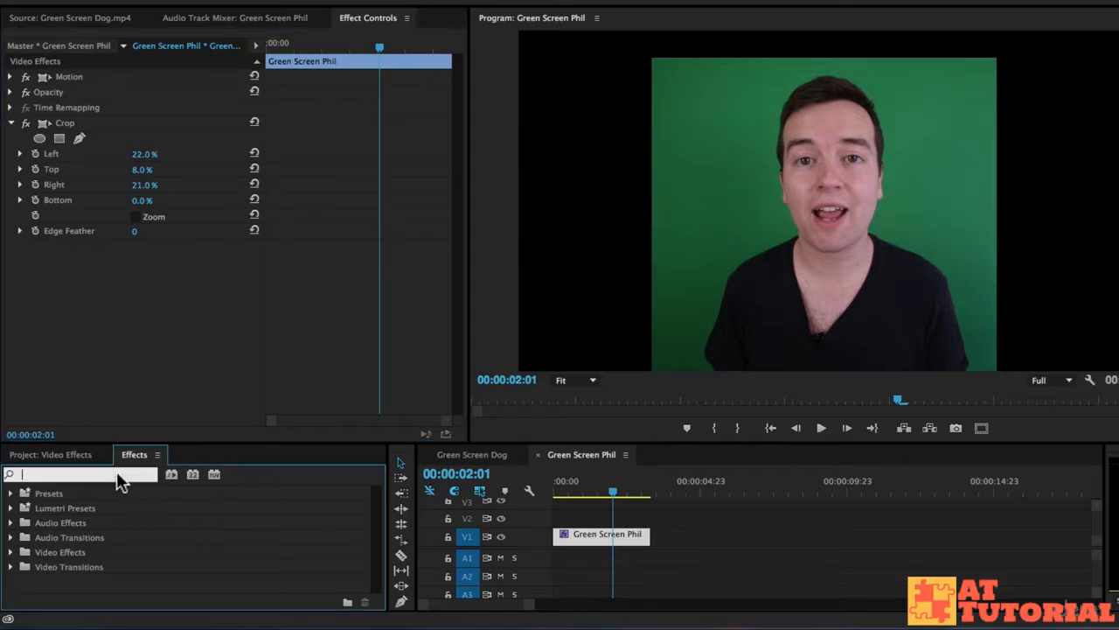
pyautogui.write('ultra')
pyautogui.moveTo(79, 582); pyautogui.dragTo(652, 542)
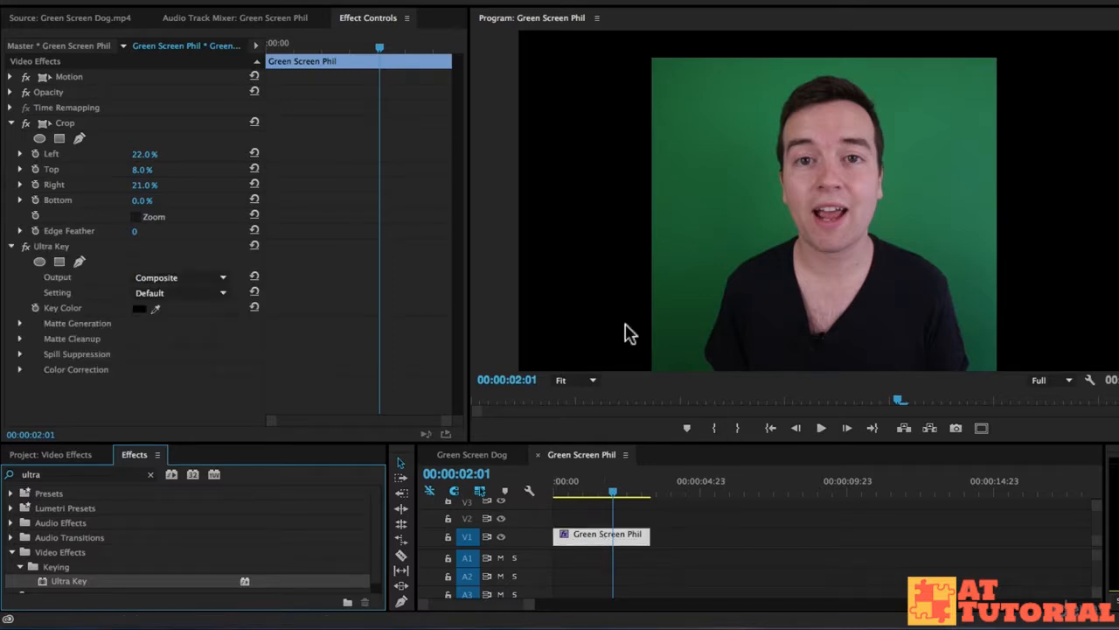
# - Sample the green backdrop beside the presenter's shoulder as the key color and set the Ultra Key setting to Aggressive
pyautogui.click(154, 308)
pyautogui.click(684, 337)
pyautogui.click(688, 335)
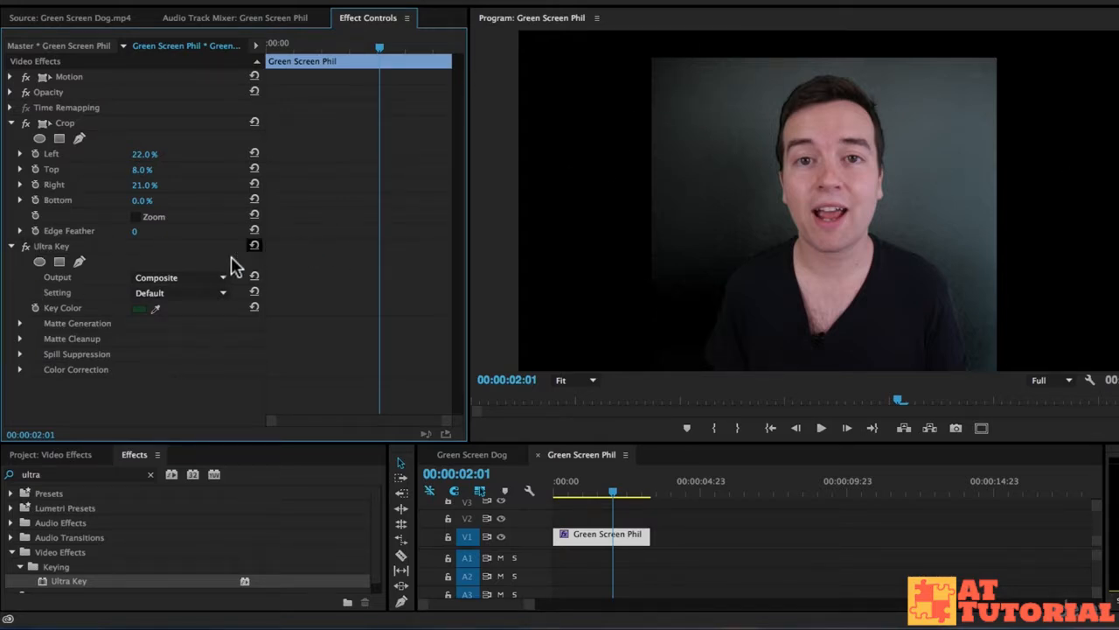
pyautogui.click(150, 294)
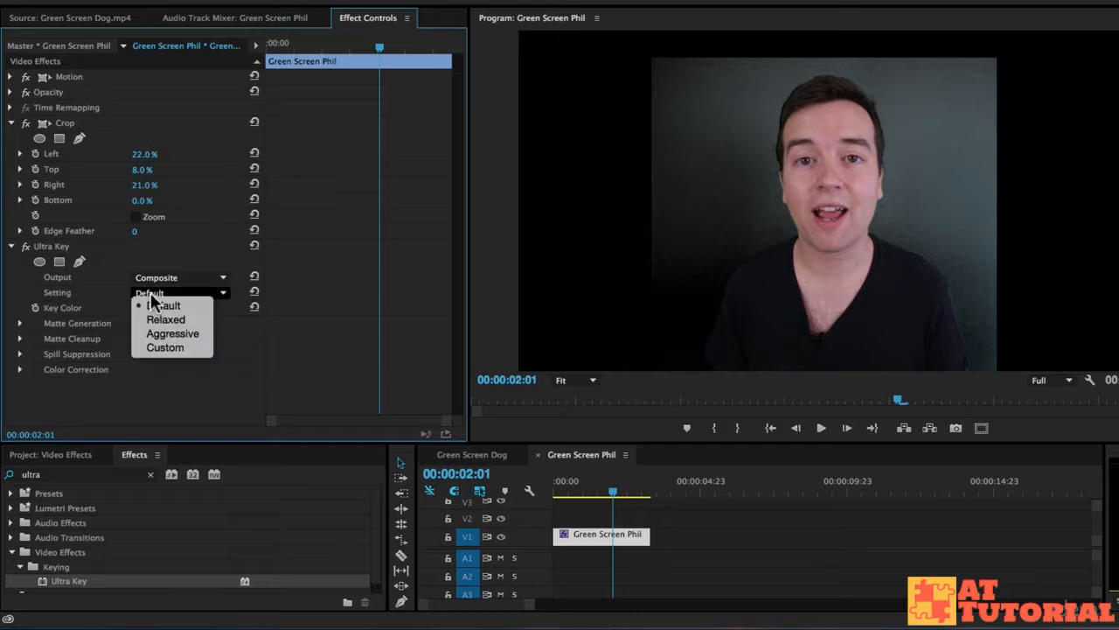
pyautogui.click(170, 332)
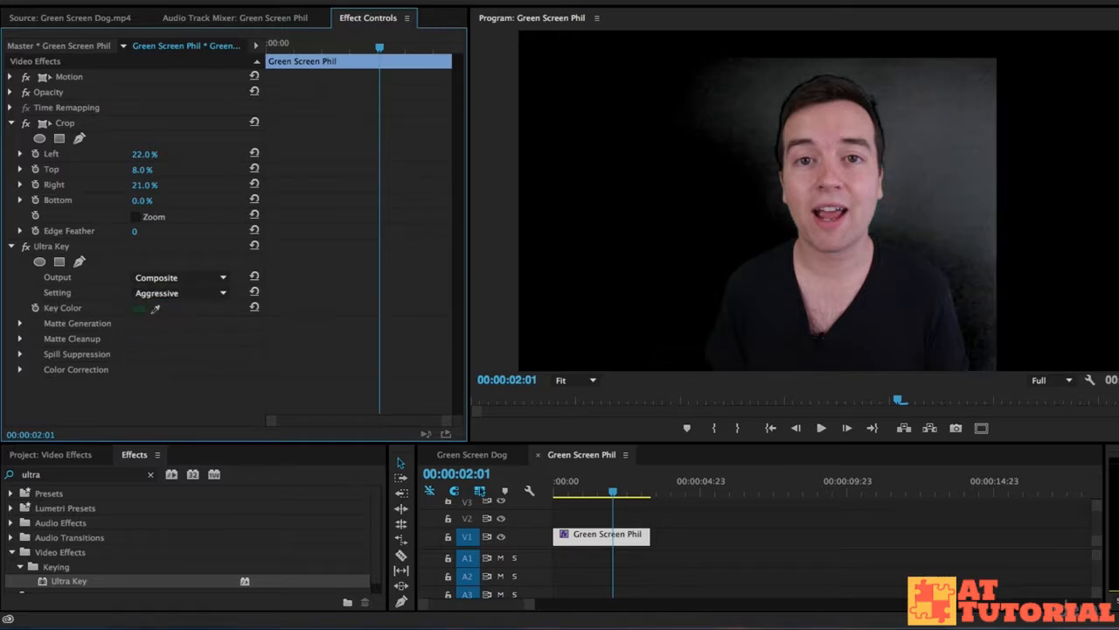
# - Set the presenter clip's Ultra Key output to Alpha Channel and the matte generation Highlight to 0
pyautogui.click(19, 323)
pyautogui.click(198, 277)
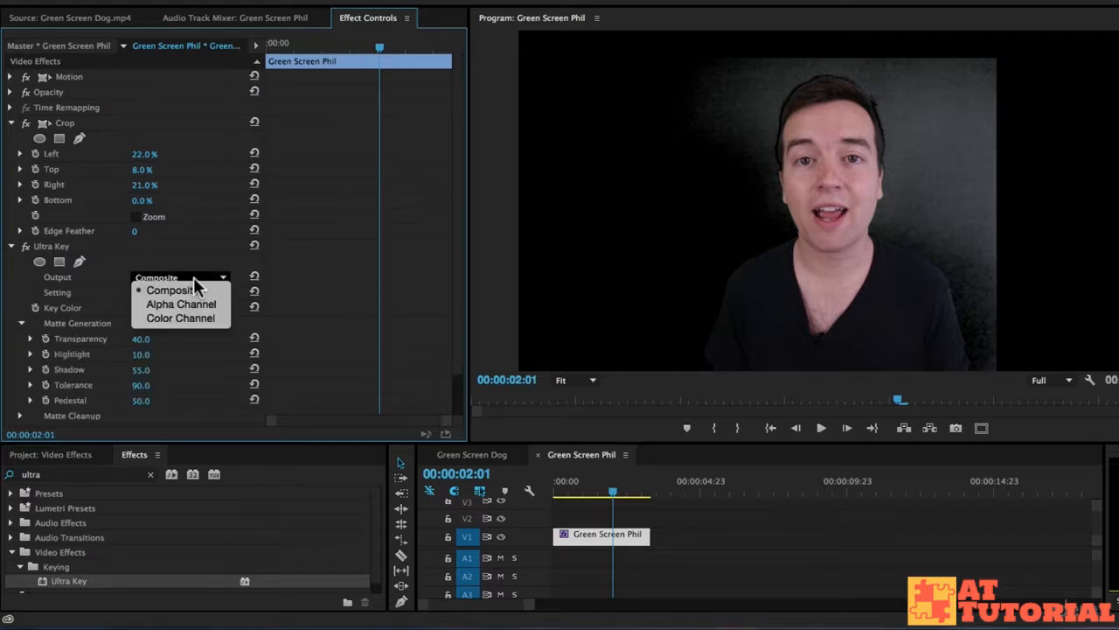
pyautogui.click(186, 308)
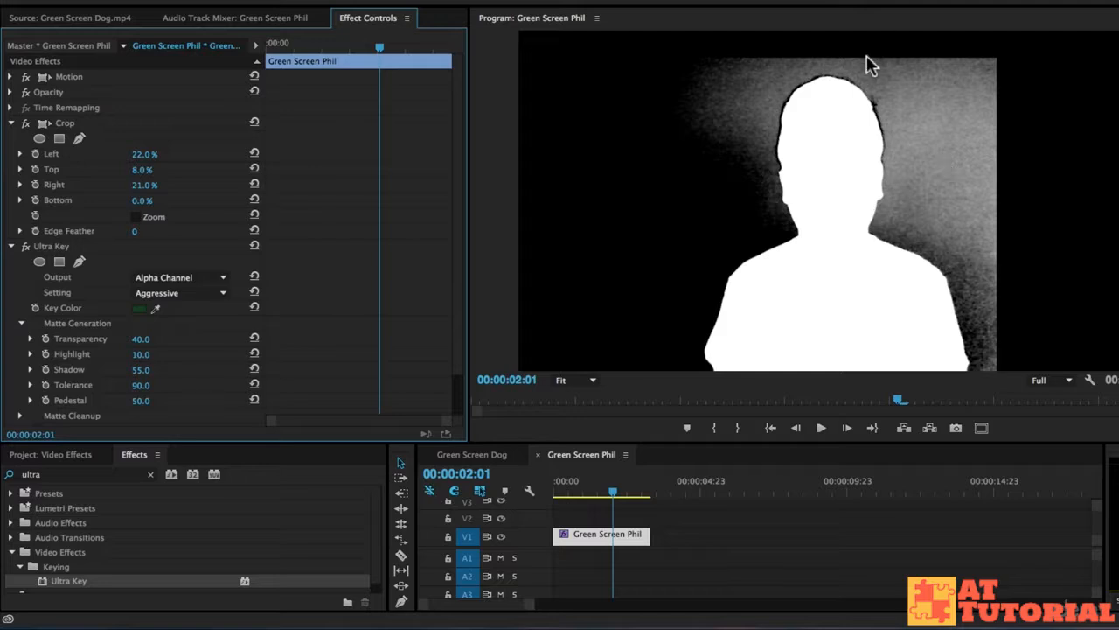
pyautogui.moveTo(141, 355); pyautogui.dragTo(115, 355)
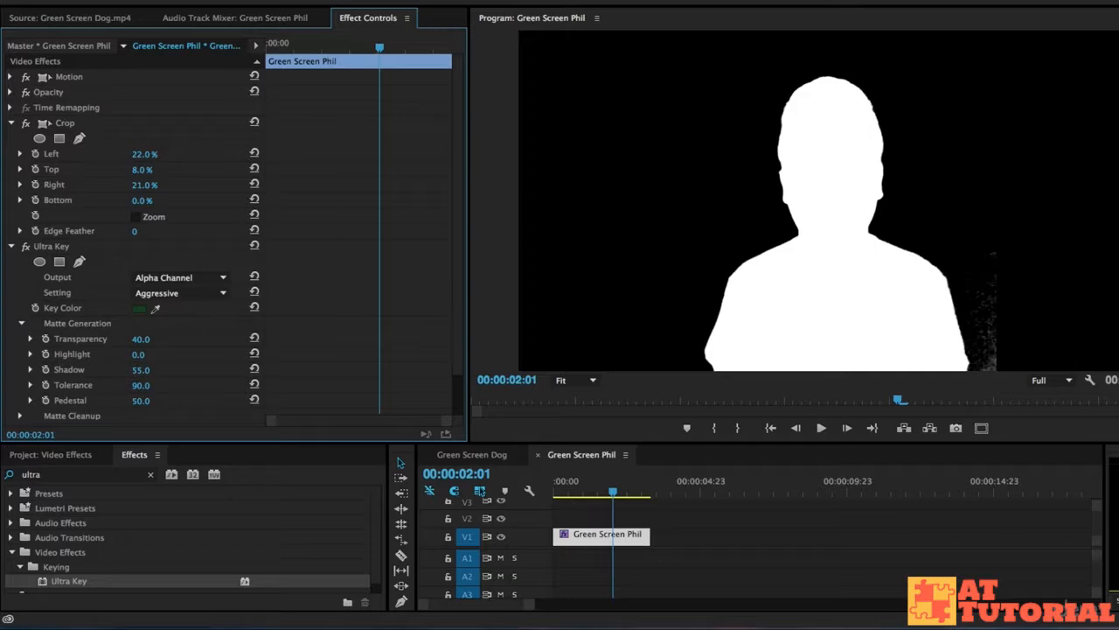
# - Try Shadow 89 and undo it, set the matte generation Pedestal to 96, and check the presenter's matte at earlier frames
pyautogui.moveTo(141, 370); pyautogui.dragTo(153, 370)
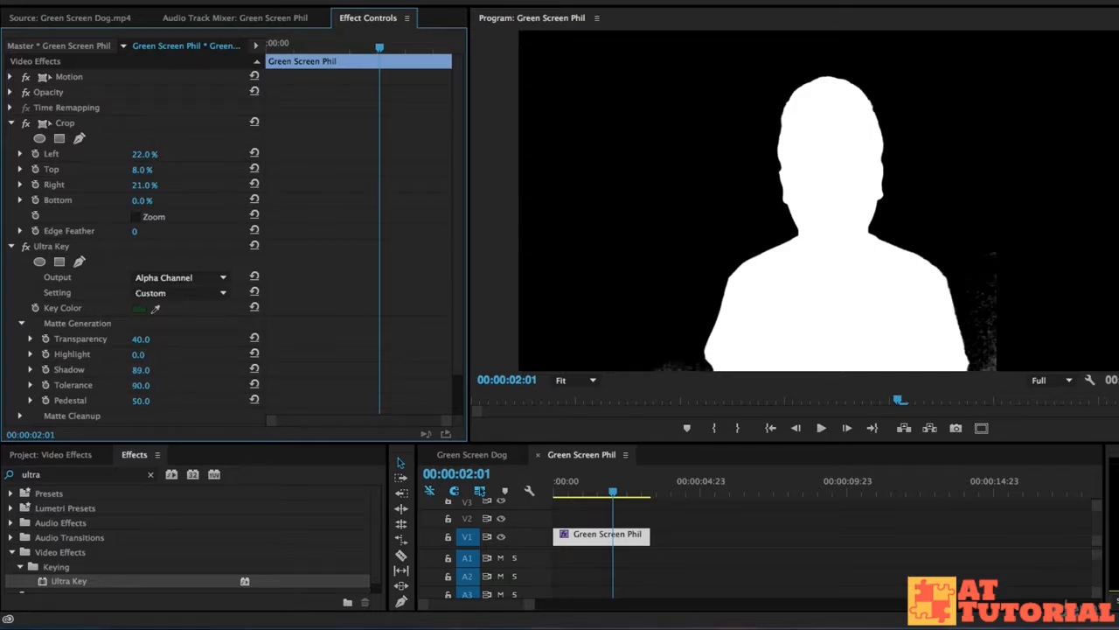
pyautogui.press('super+z')
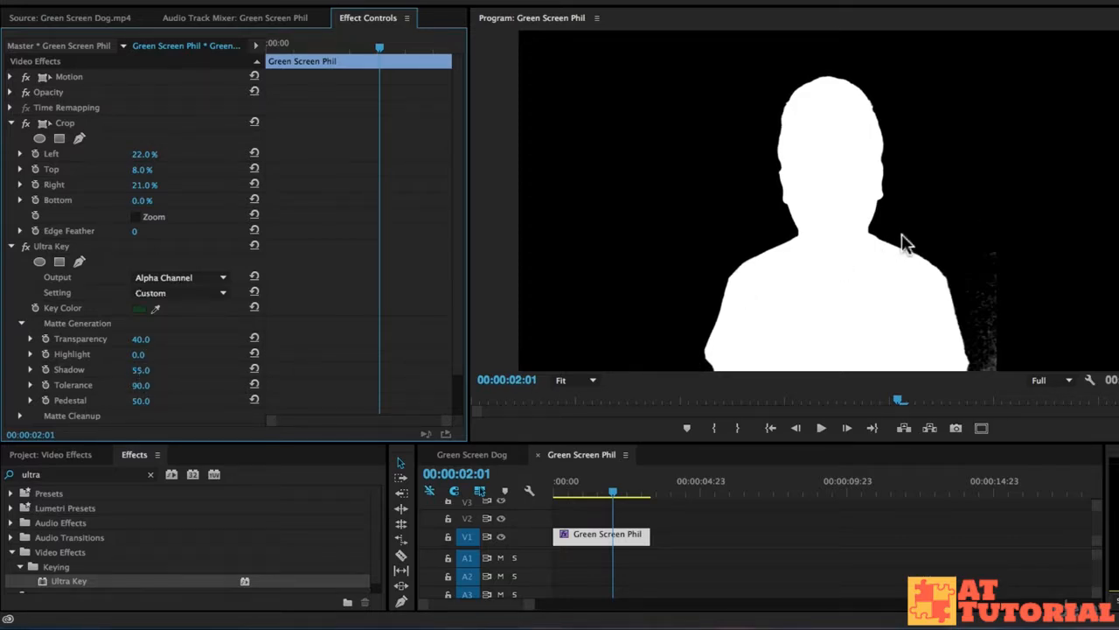
pyautogui.moveTo(141, 401); pyautogui.dragTo(158, 402)
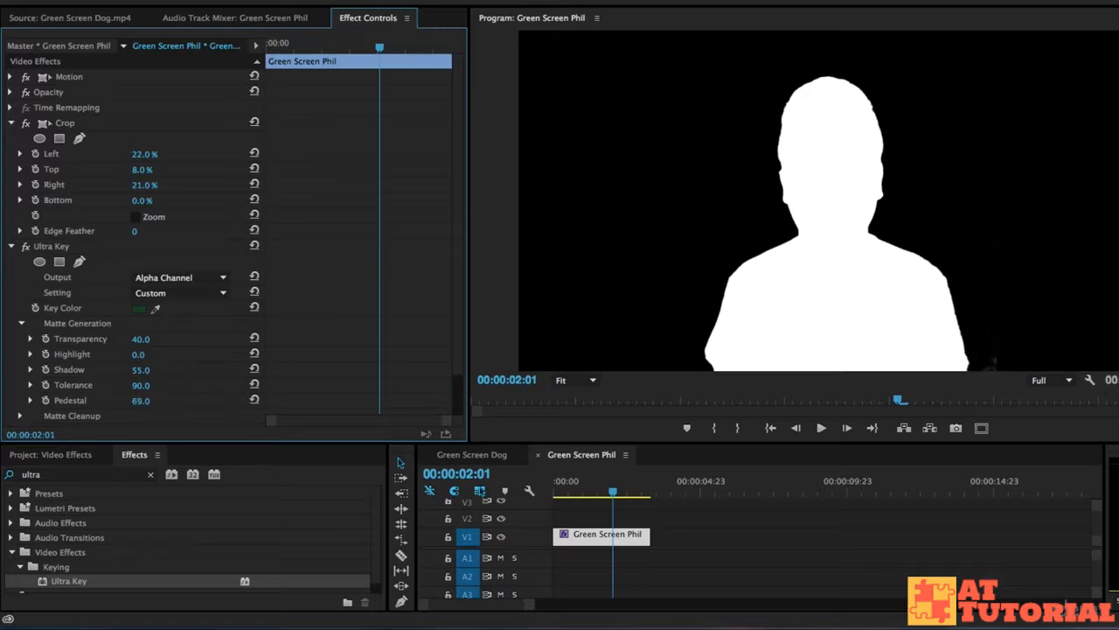
pyautogui.moveTo(610, 491); pyautogui.dragTo(576, 495)
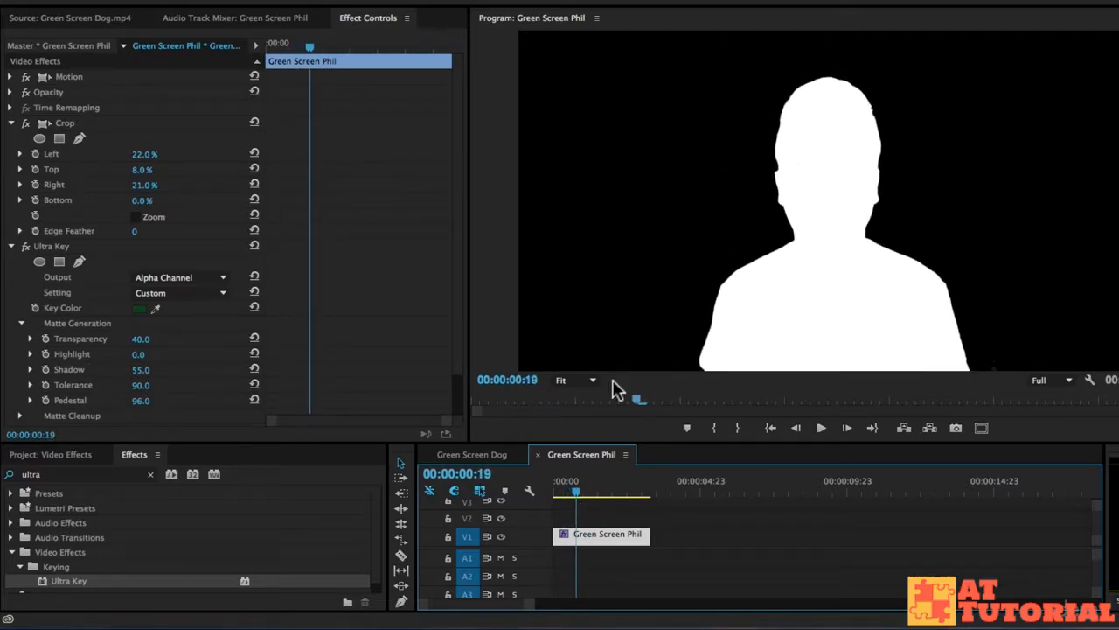
pyautogui.moveTo(573, 491)
pyautogui.mouseDown()
pyautogui.moveTo(600, 492)
pyautogui.moveTo(590, 496)
pyautogui.mouseUp()
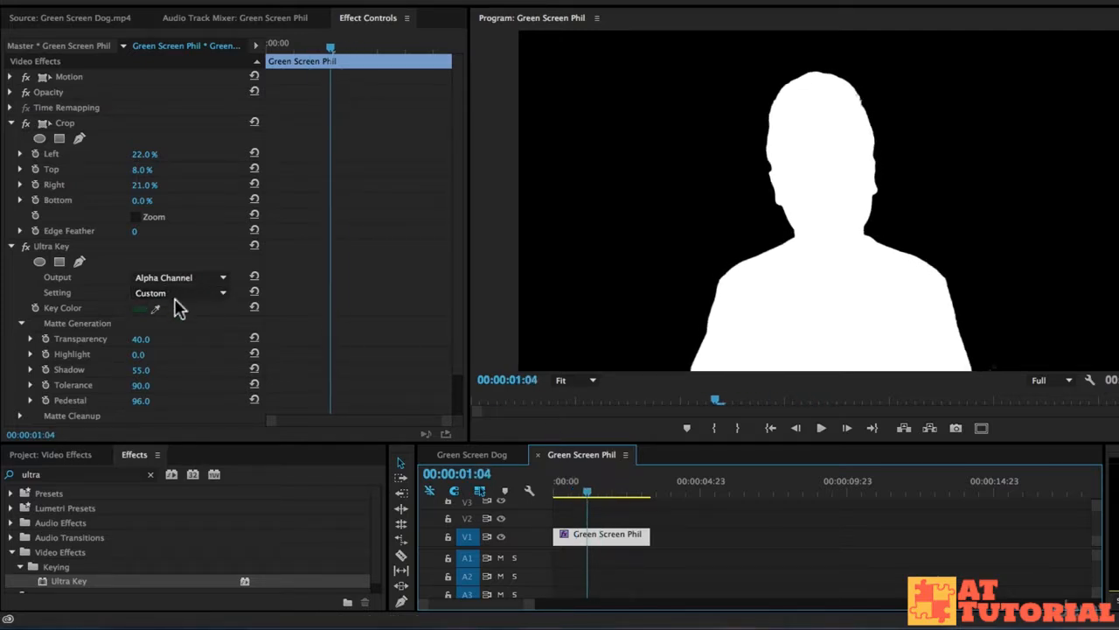
# - Set the presenter clip's Ultra Key output to Composite and check the keyed result at 00:00:01:14
pyautogui.click(150, 279)
pyautogui.click(166, 291)
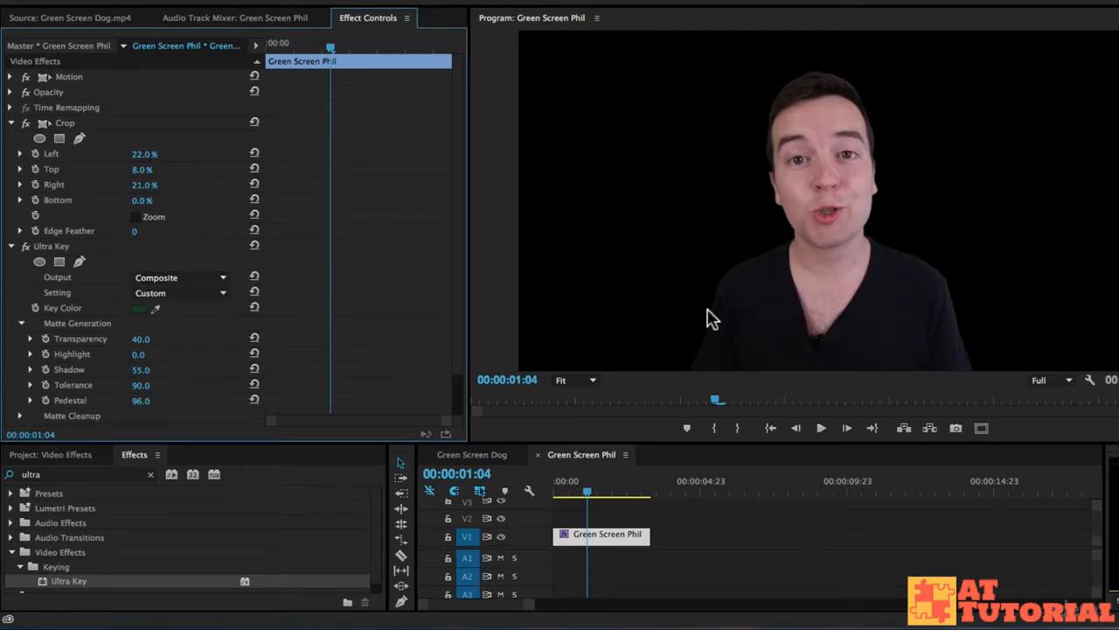
pyautogui.moveTo(601, 491); pyautogui.dragTo(600, 490)
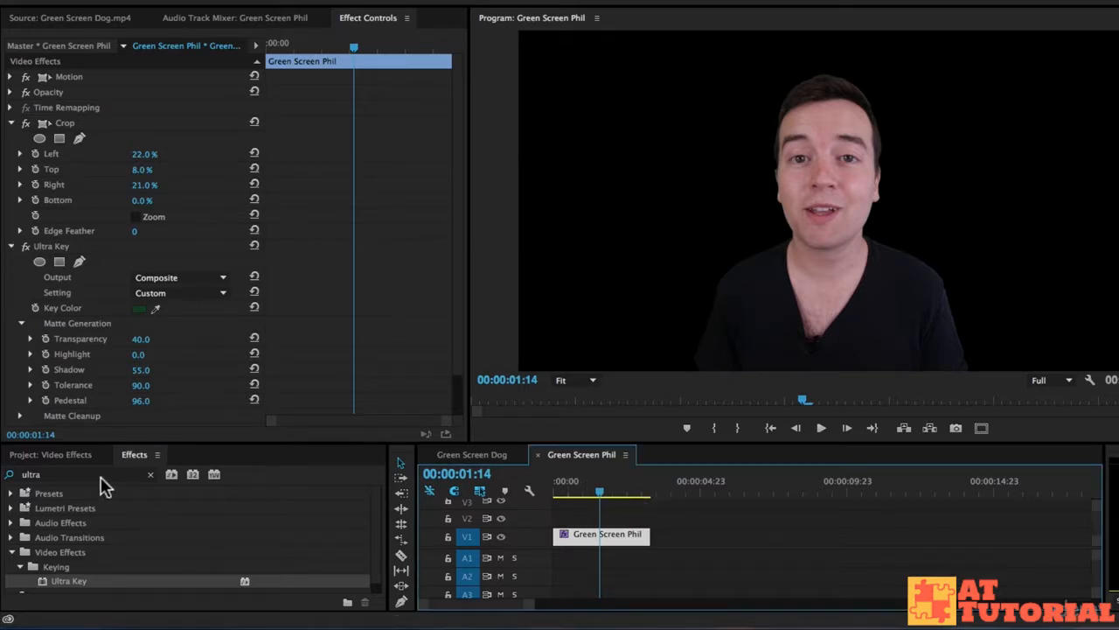
# - Enlarge the project item list and create a 1920 x 1080 white color matte named White Matte
pyautogui.click(62, 455)
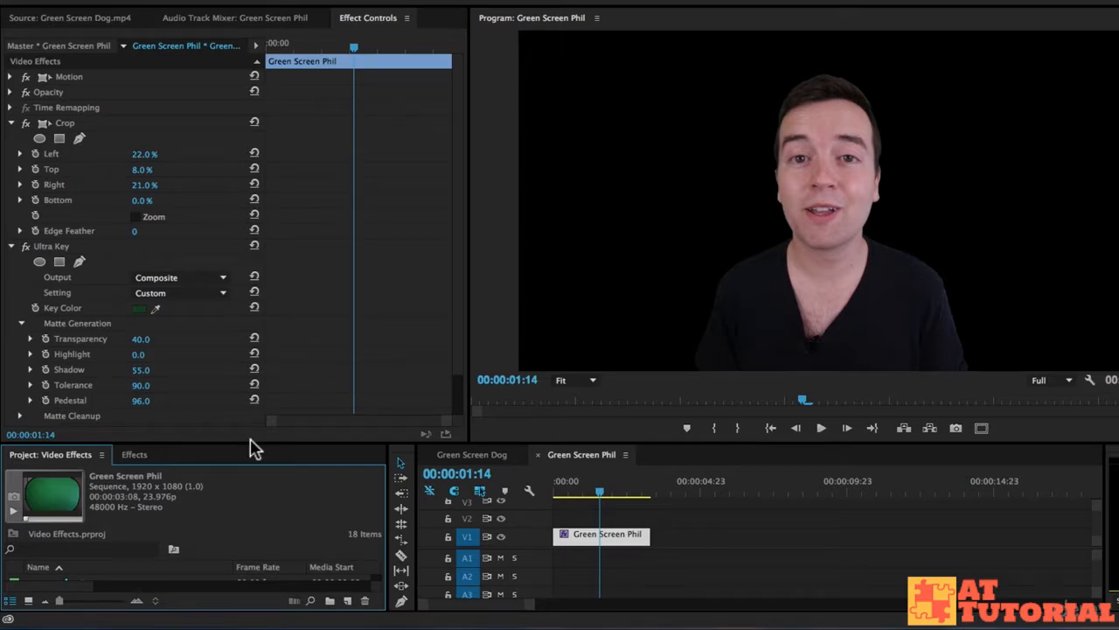
pyautogui.moveTo(250, 443); pyautogui.dragTo(275, 351)
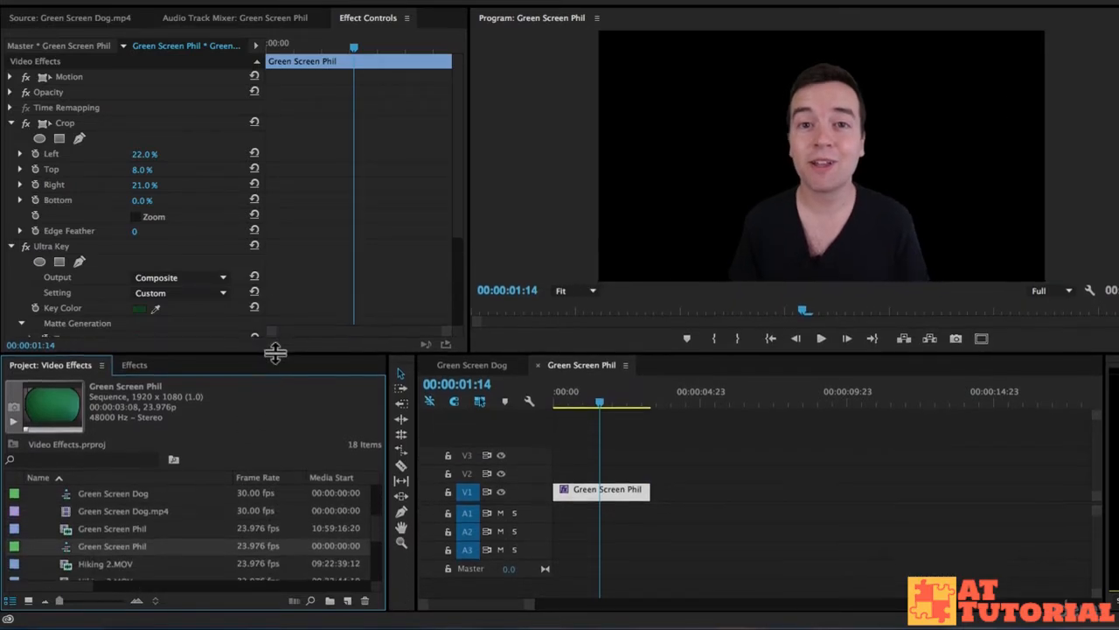
pyautogui.click(347, 601)
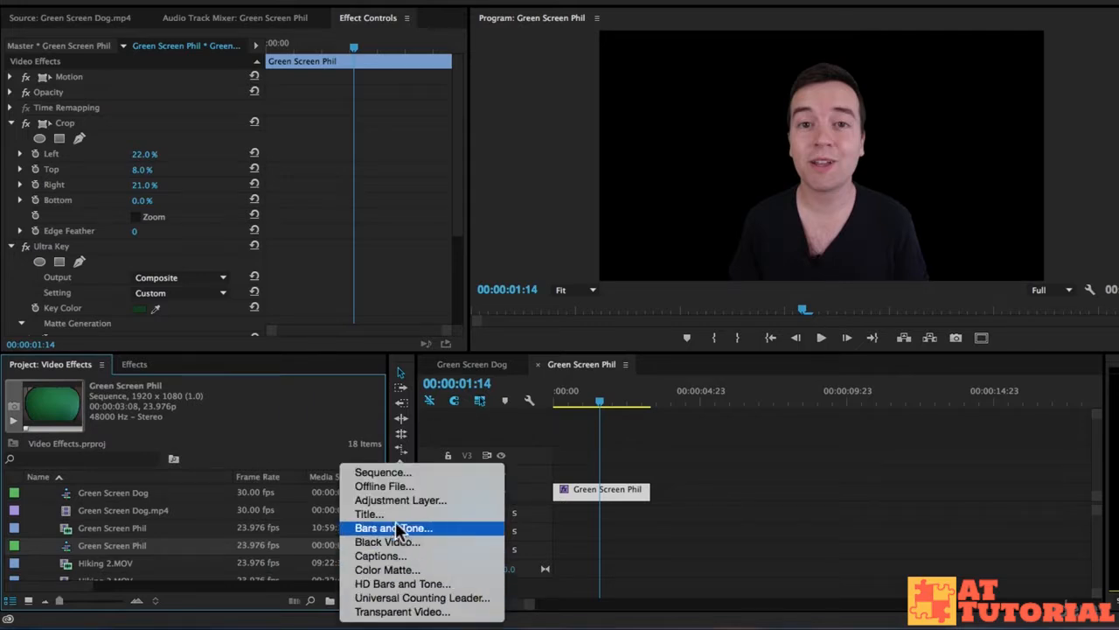
pyautogui.click(407, 570)
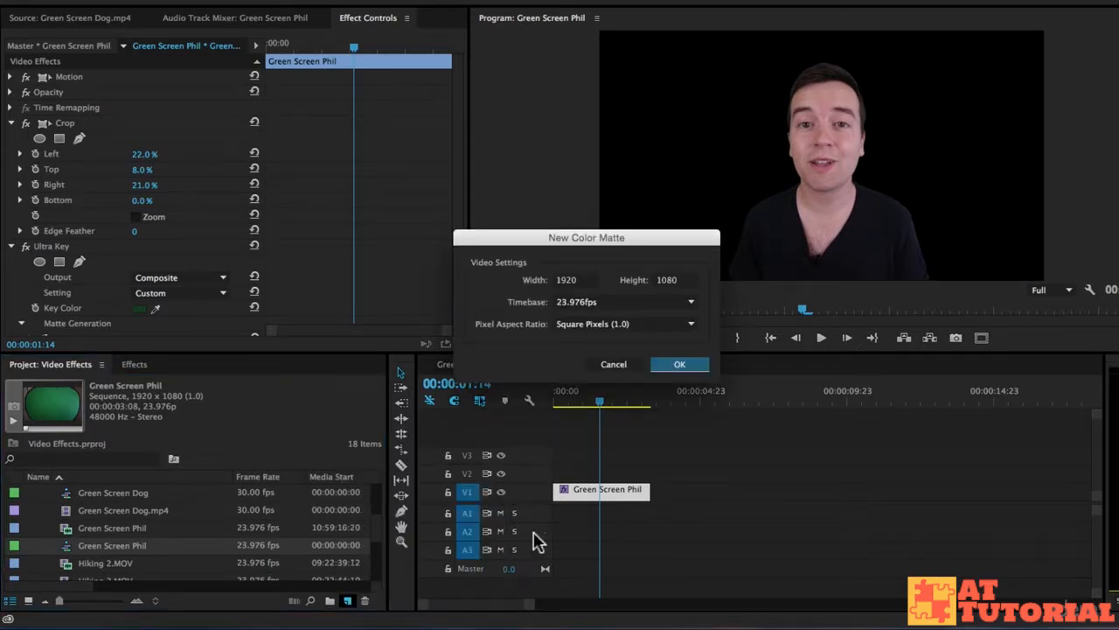
pyautogui.click(679, 365)
pyautogui.moveTo(469, 220); pyautogui.dragTo(392, 357)
pyautogui.click(757, 118)
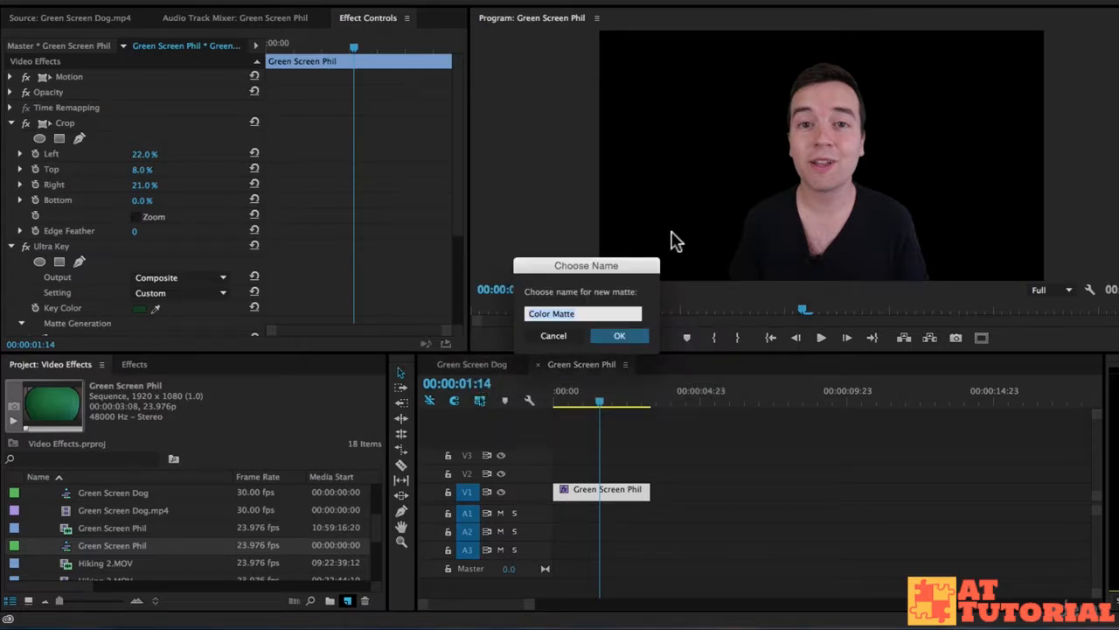
pyautogui.write('White Matte')
pyautogui.press('Return')
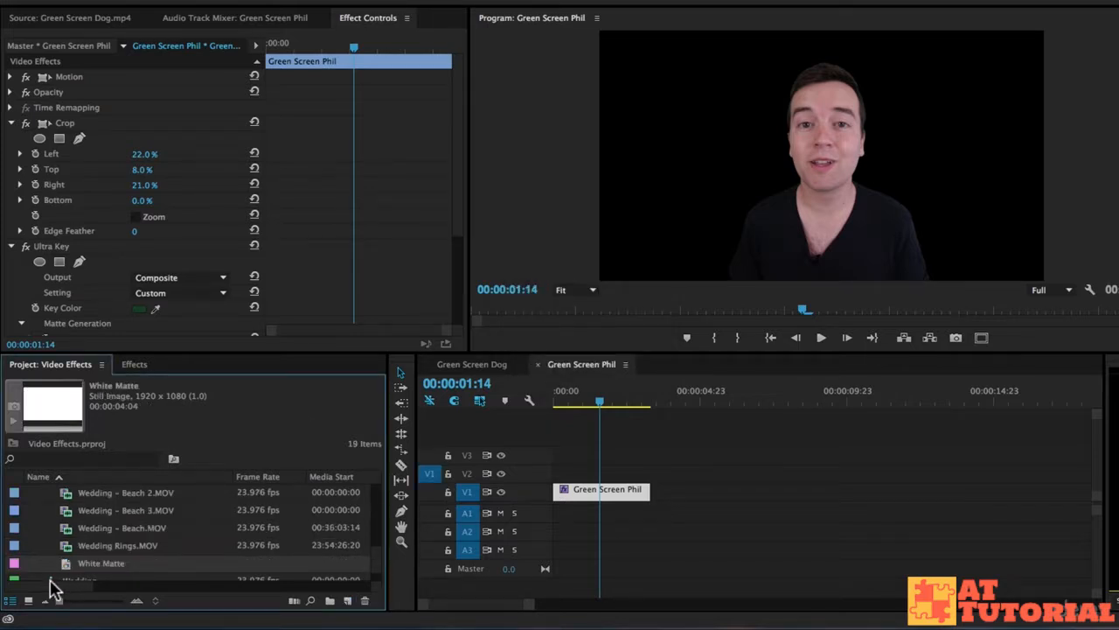
# - Place White Matte at the start of V1 beneath the presenter clip on V2, and check the white background
pyautogui.moveTo(105, 567); pyautogui.dragTo(673, 494)
pyautogui.moveTo(604, 492); pyautogui.dragTo(591, 473)
pyautogui.moveTo(704, 490); pyautogui.dragTo(595, 491)
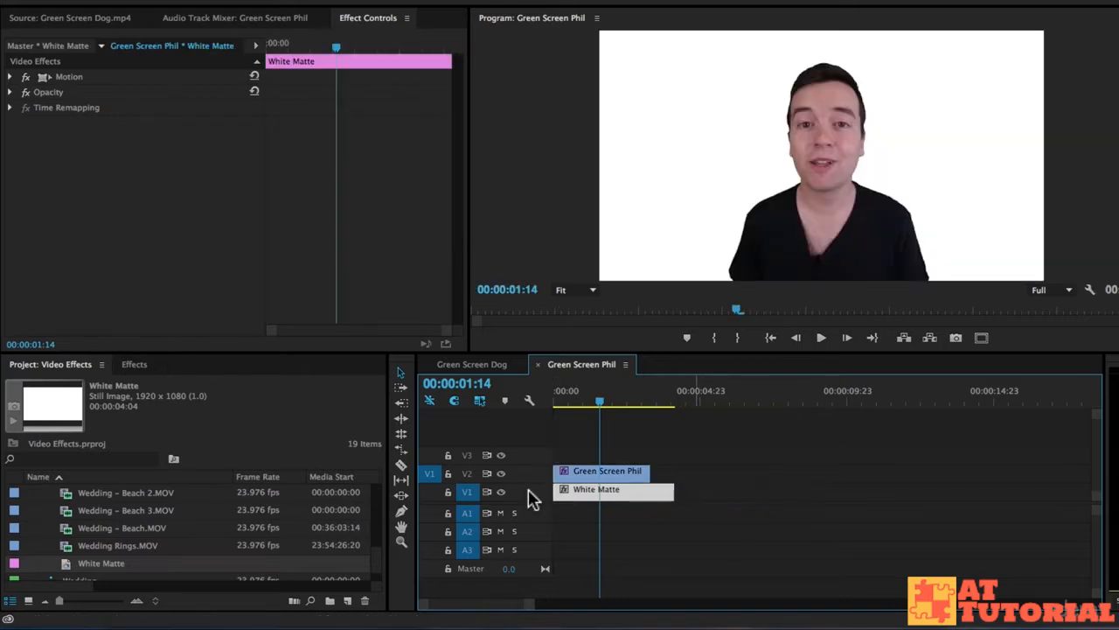
pyautogui.moveTo(587, 394)
pyautogui.mouseDown()
pyautogui.moveTo(577, 401)
pyautogui.moveTo(605, 400)
pyautogui.mouseUp()
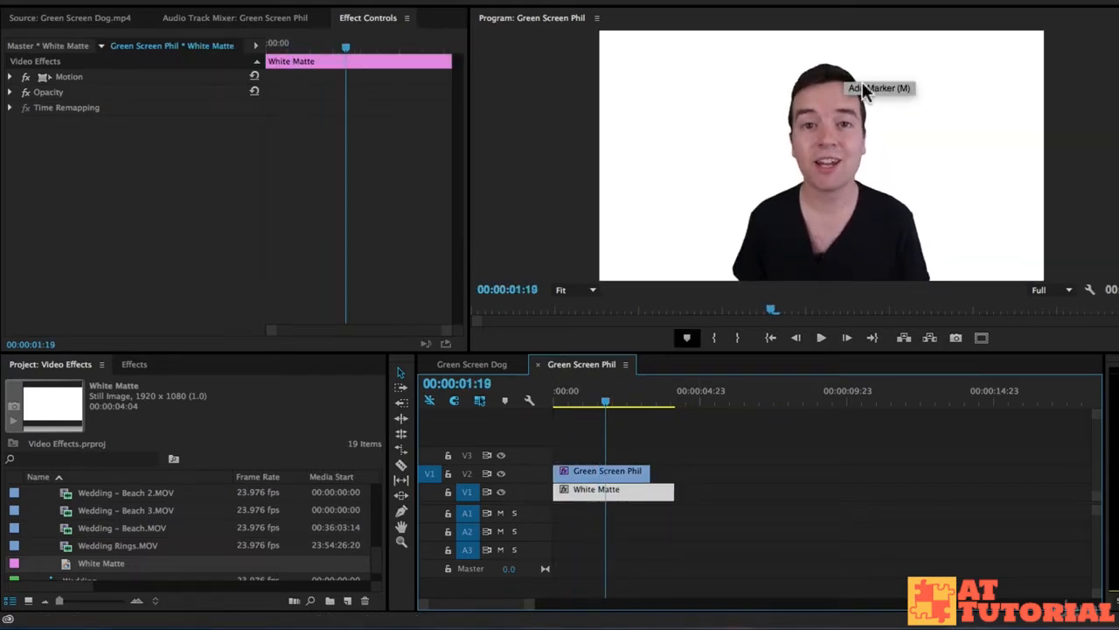
# - Move White Matte along V1 past the end of the presenter clip, and select the presenter clip on V2
pyautogui.moveTo(604, 489); pyautogui.dragTo(729, 493)
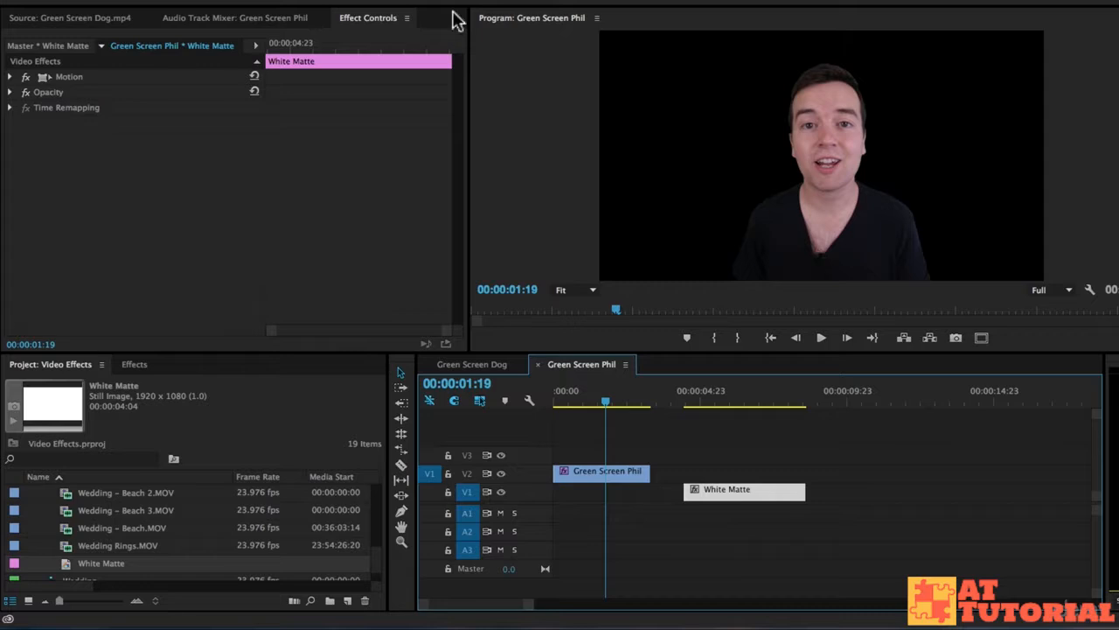
pyautogui.click(595, 473)
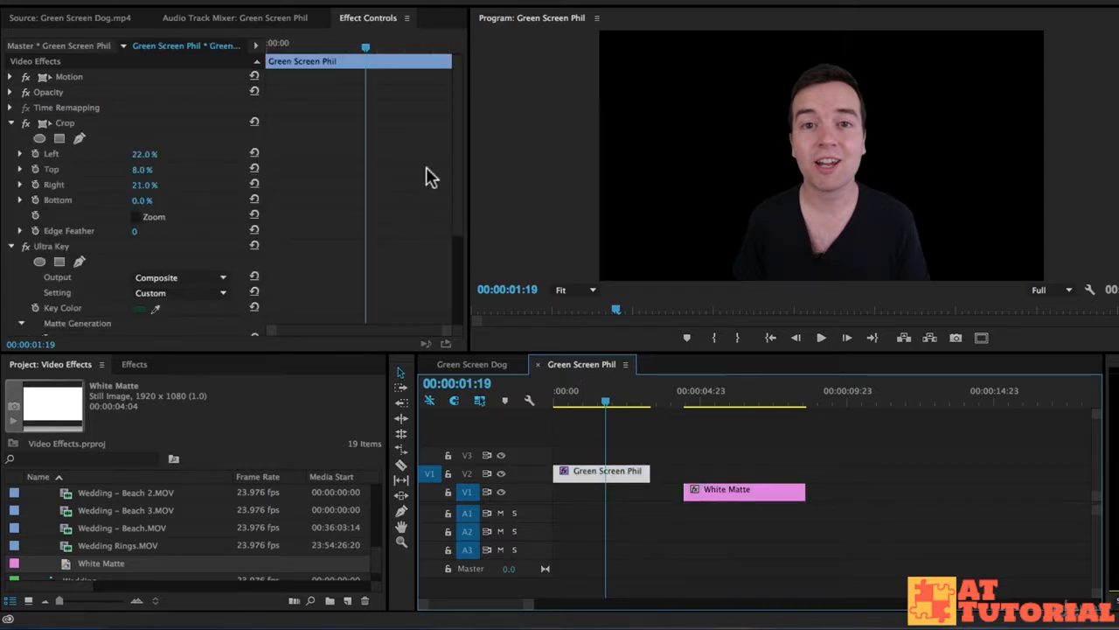
# - Show the presenter clip's Ultra Key output as Alpha Channel and set Matte Cleanup Choke and Soften to 100
pyautogui.scroll(-3, 437, 171)
pyautogui.scroll(-2, 440, 174)
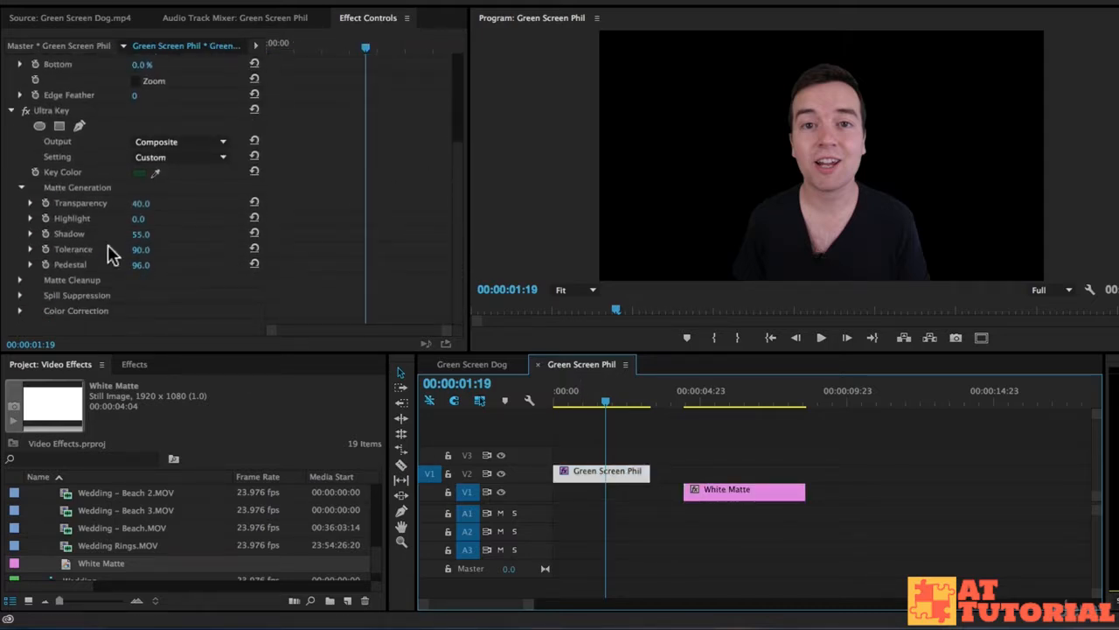
pyautogui.click(19, 188)
pyautogui.click(20, 281)
pyautogui.scroll(-3, 394, 227)
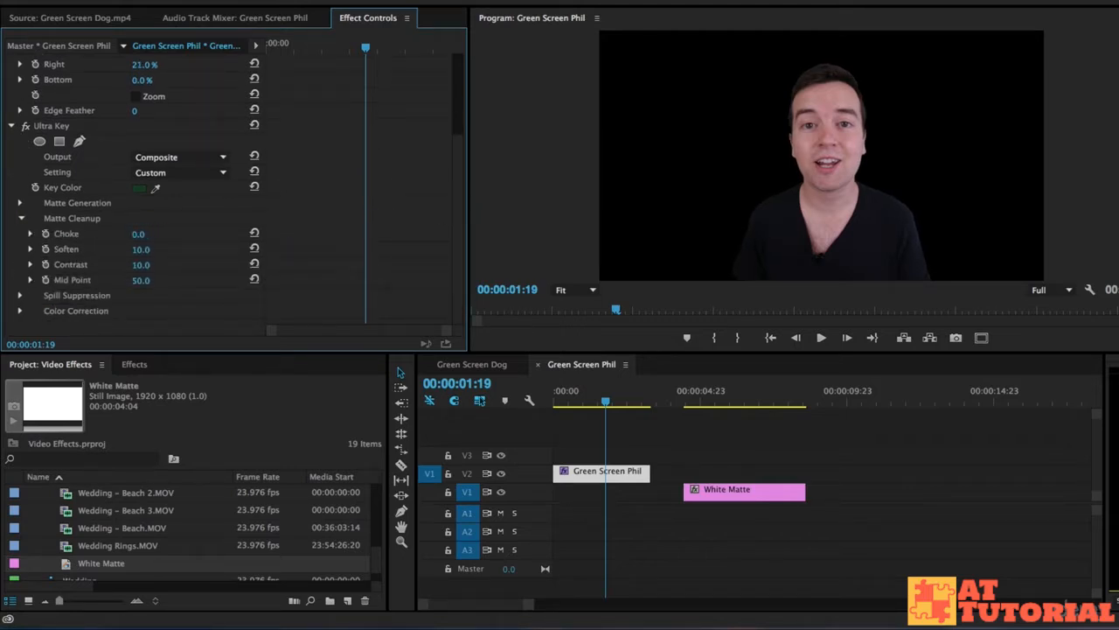
pyautogui.click(173, 157)
pyautogui.click(185, 185)
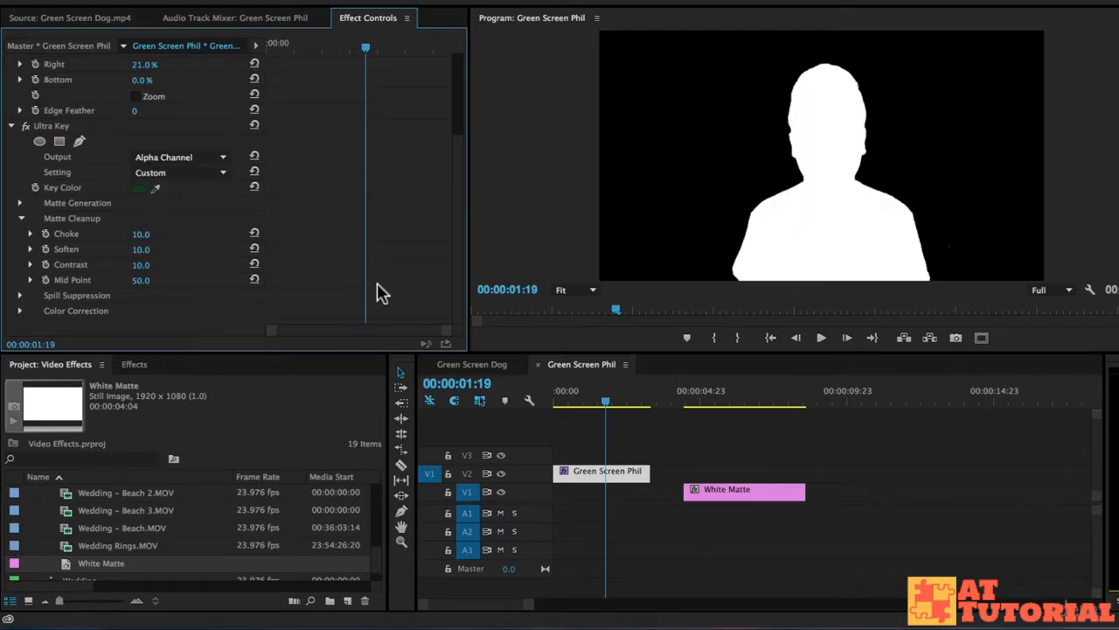
pyautogui.moveTo(139, 235); pyautogui.dragTo(226, 234)
pyautogui.moveTo(141, 249); pyautogui.dragTo(219, 249)
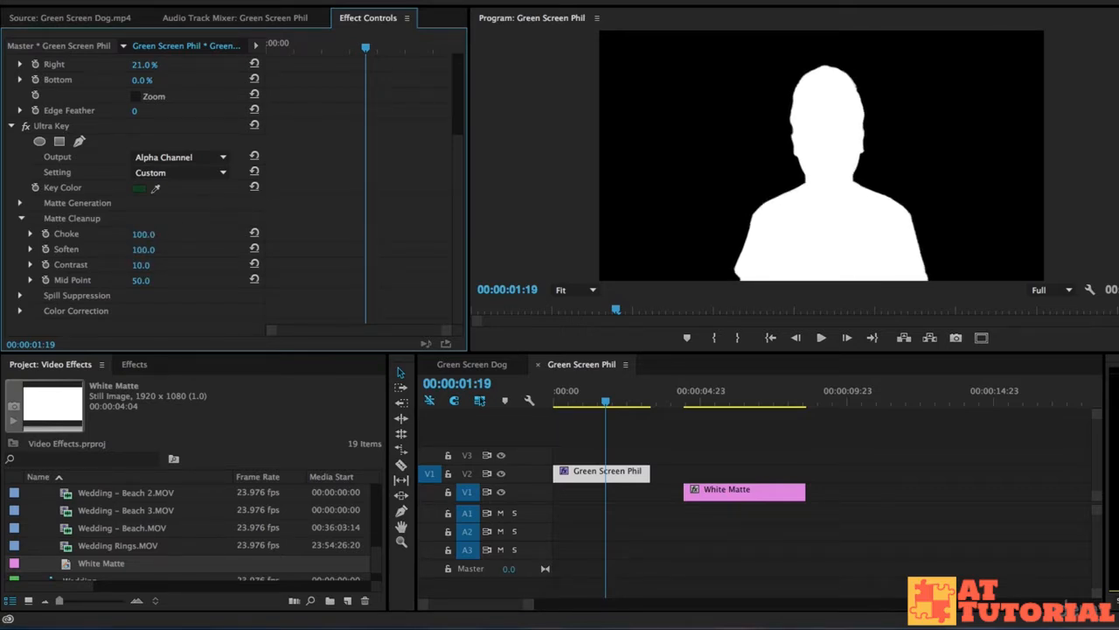
# - Set the Ultra Key output to Composite and move White Matte to the start of V1 beneath the presenter clip
pyautogui.click(157, 157)
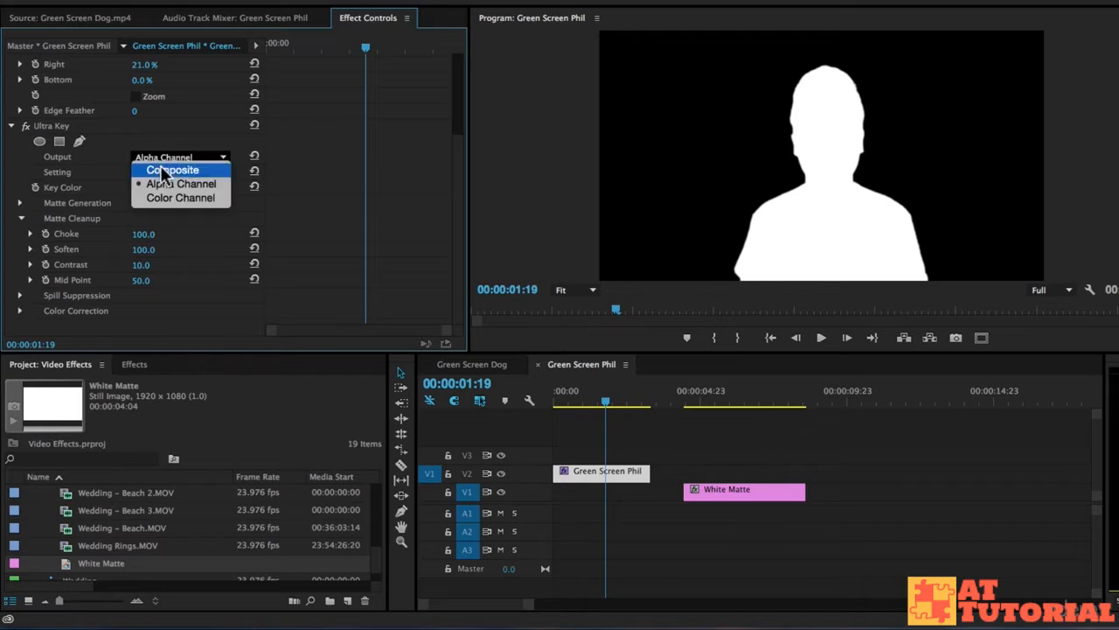
pyautogui.click(155, 166)
pyautogui.moveTo(725, 492); pyautogui.dragTo(518, 494)
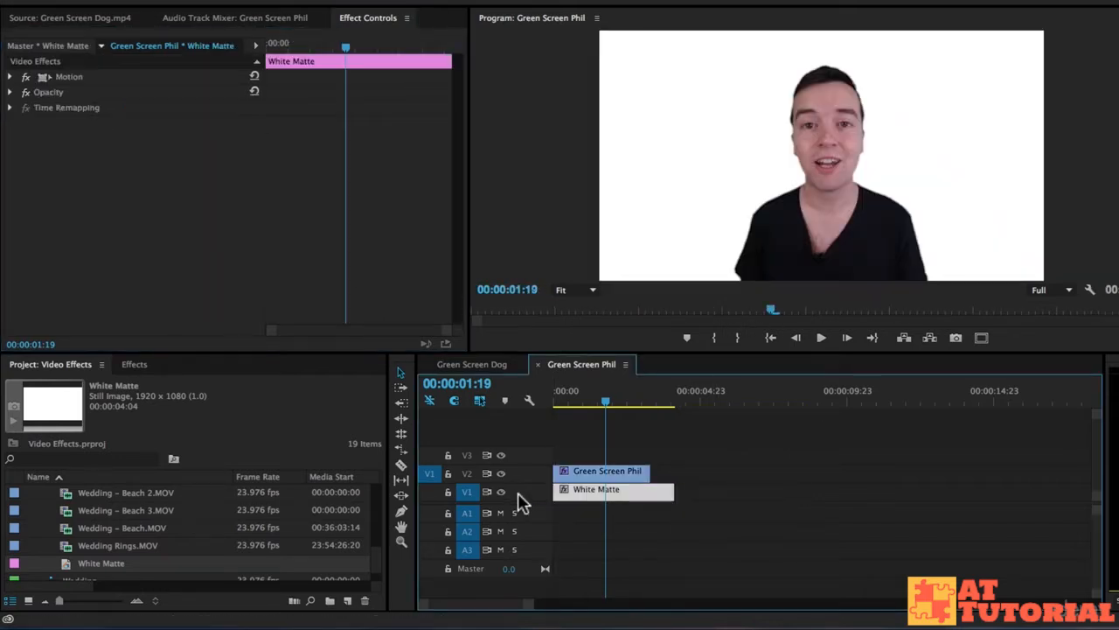
# - Set the presenter clip's Matte Cleanup Soften to 10 in Ultra Key
pyautogui.click(616, 470)
pyautogui.scroll(-3, 298, 197)
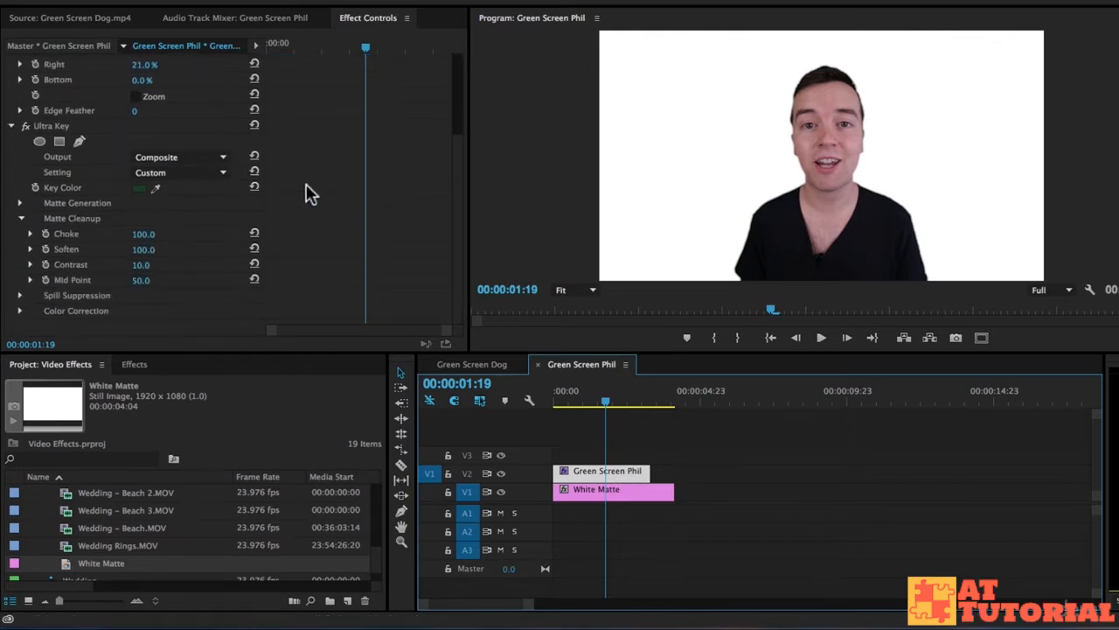
pyautogui.click(142, 249)
pyautogui.press('Return')
pyautogui.write('10')
pyautogui.press('Return')
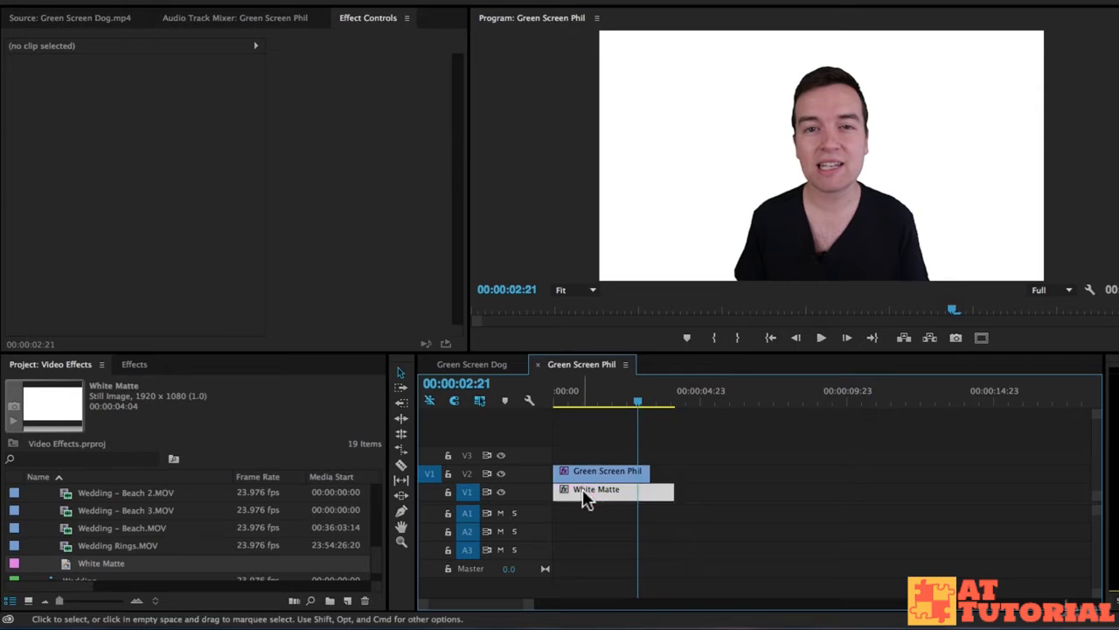
# - Move White Matte along V1 to start at 00:00:04:03, and select the presenter clip with the playhead at 00:00:01:08
pyautogui.moveTo(584, 496); pyautogui.dragTo(706, 496)
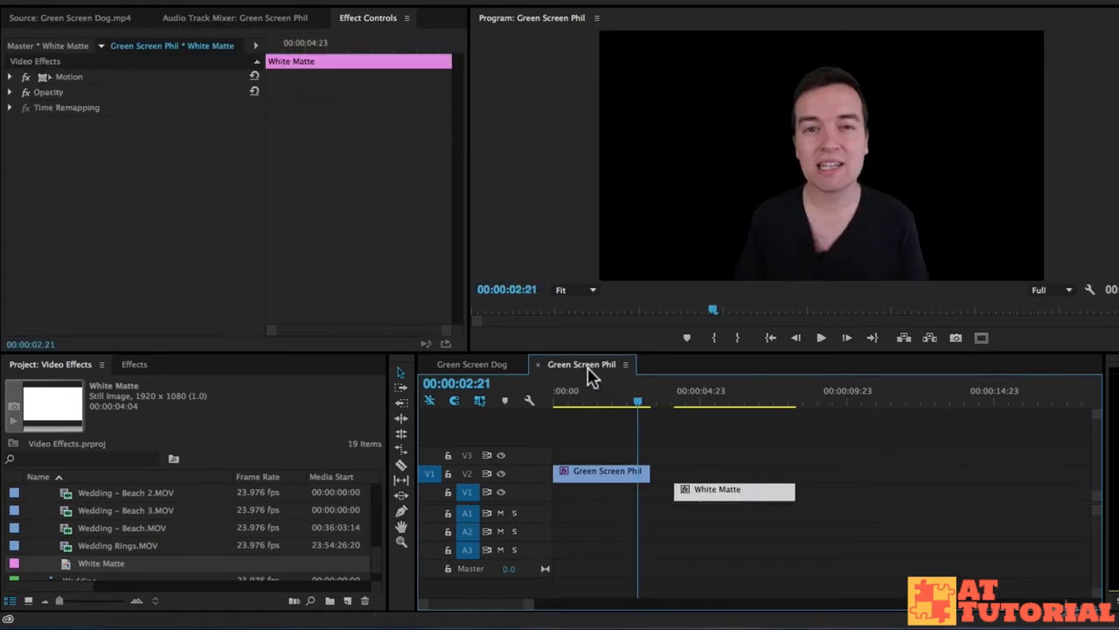
pyautogui.click(593, 394)
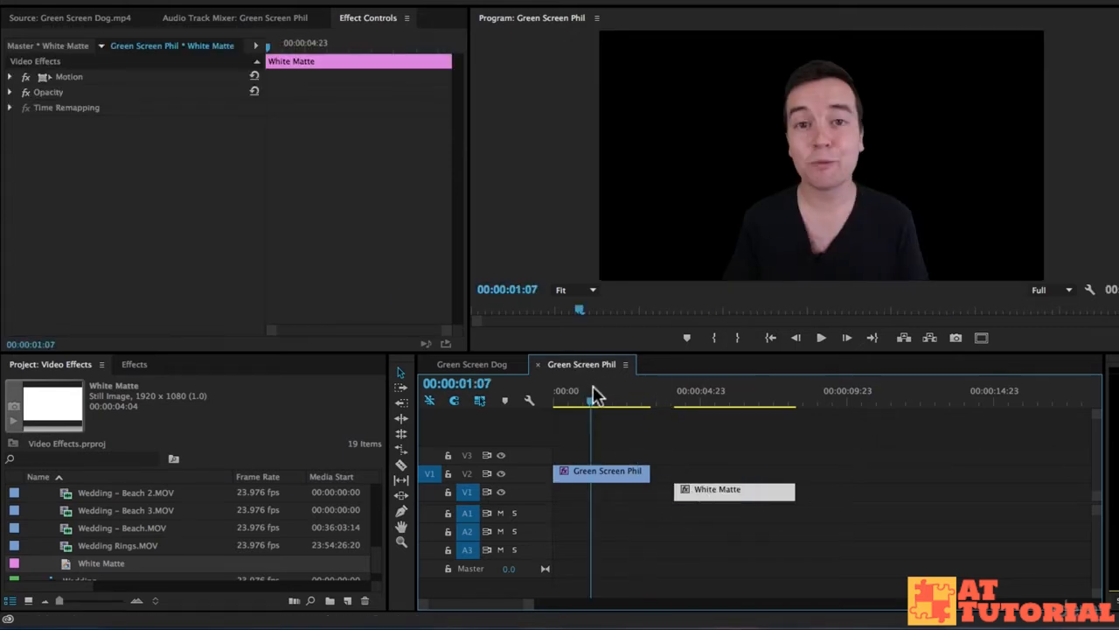
pyautogui.click(612, 470)
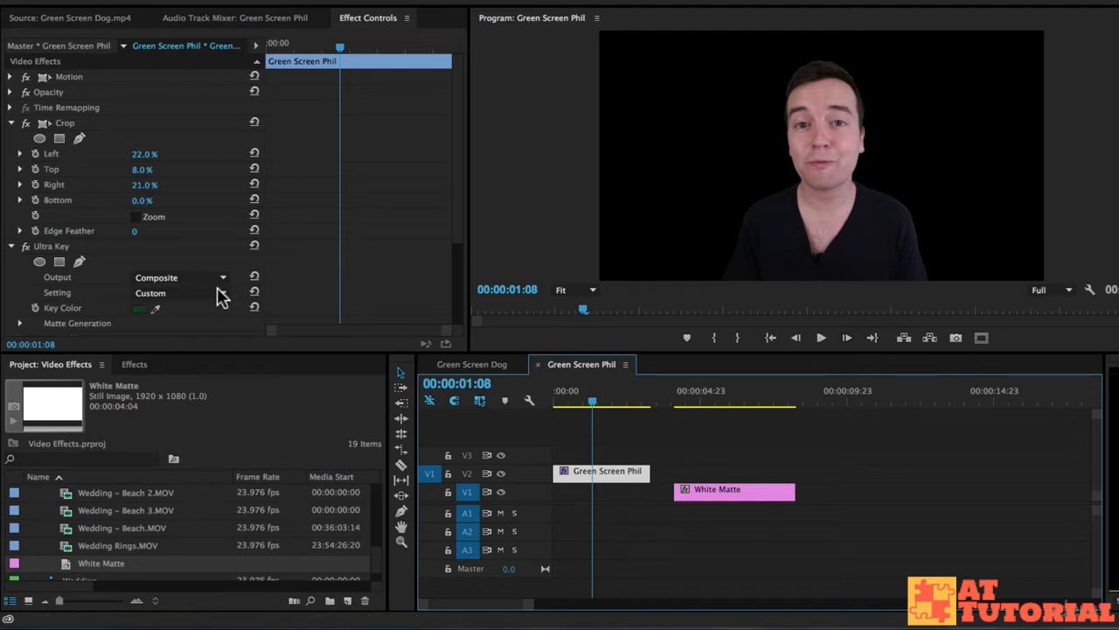
# - Try the presenter clip's Spill Suppression Desaturate at 67 in Ultra Key and return it to 50
pyautogui.scroll(-1, 385, 229)
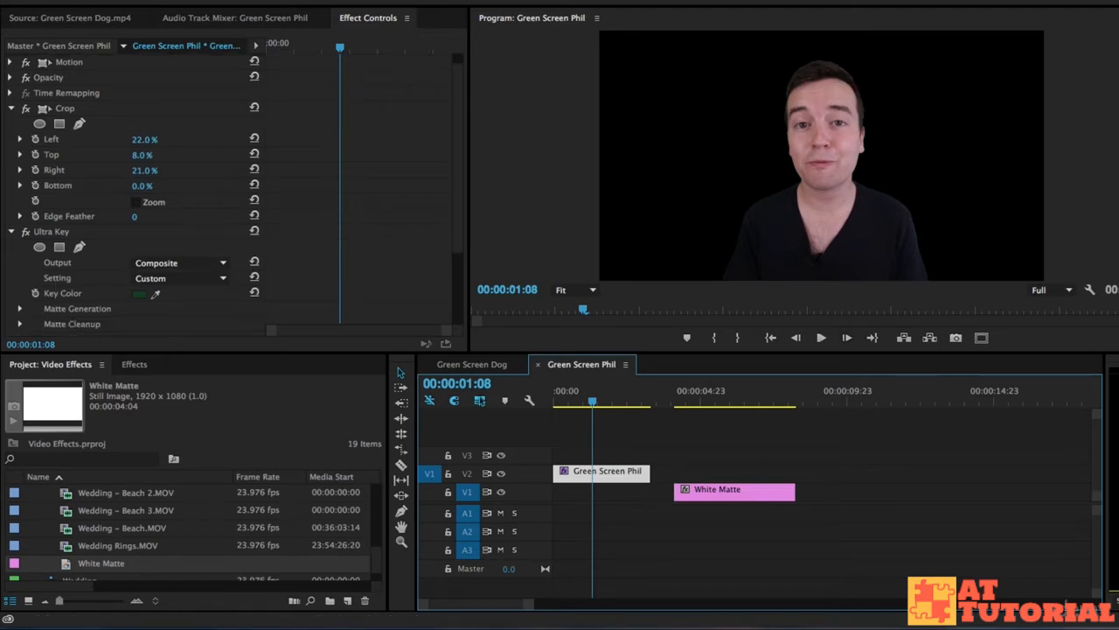
pyautogui.scroll(-2, 318, 233)
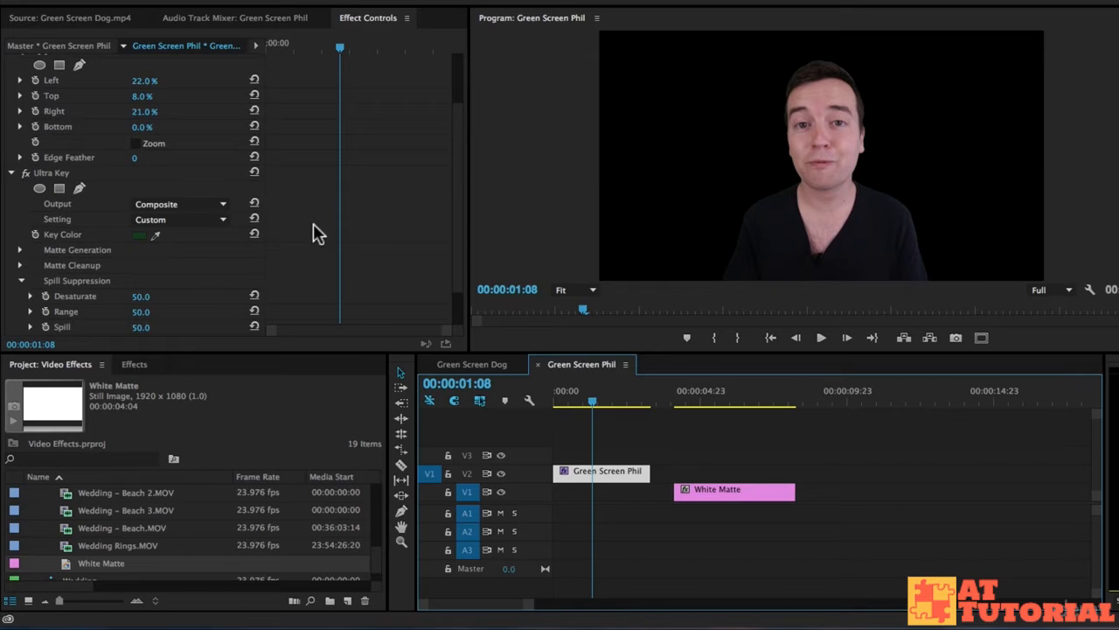
pyautogui.scroll(-2, 313, 226)
pyautogui.moveTo(138, 251); pyautogui.dragTo(140, 251)
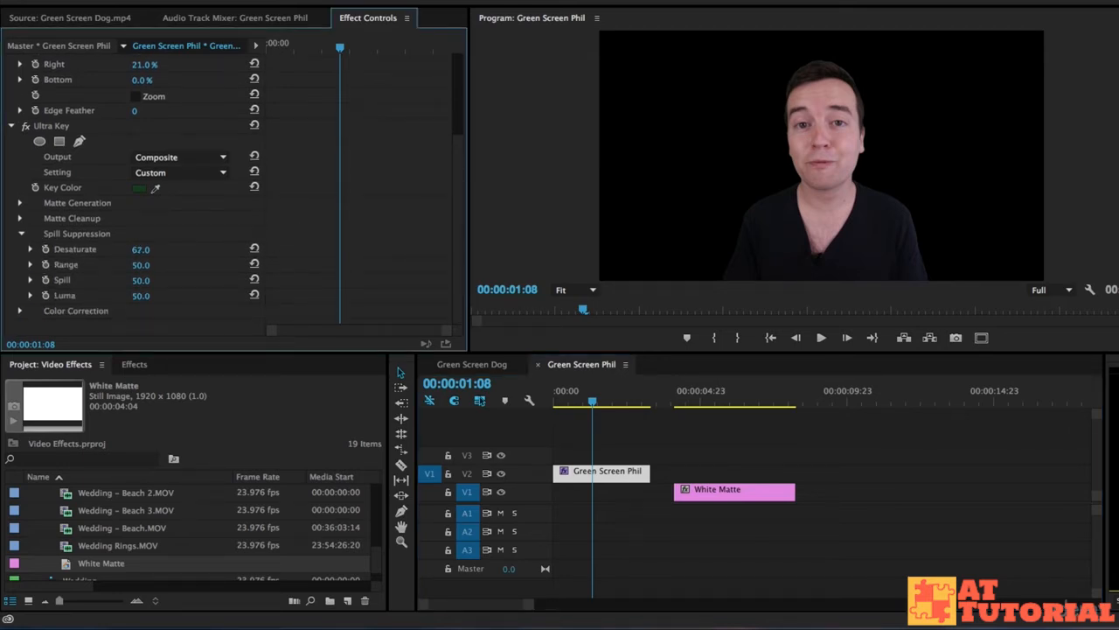
pyautogui.moveTo(140, 251); pyautogui.dragTo(146, 251)
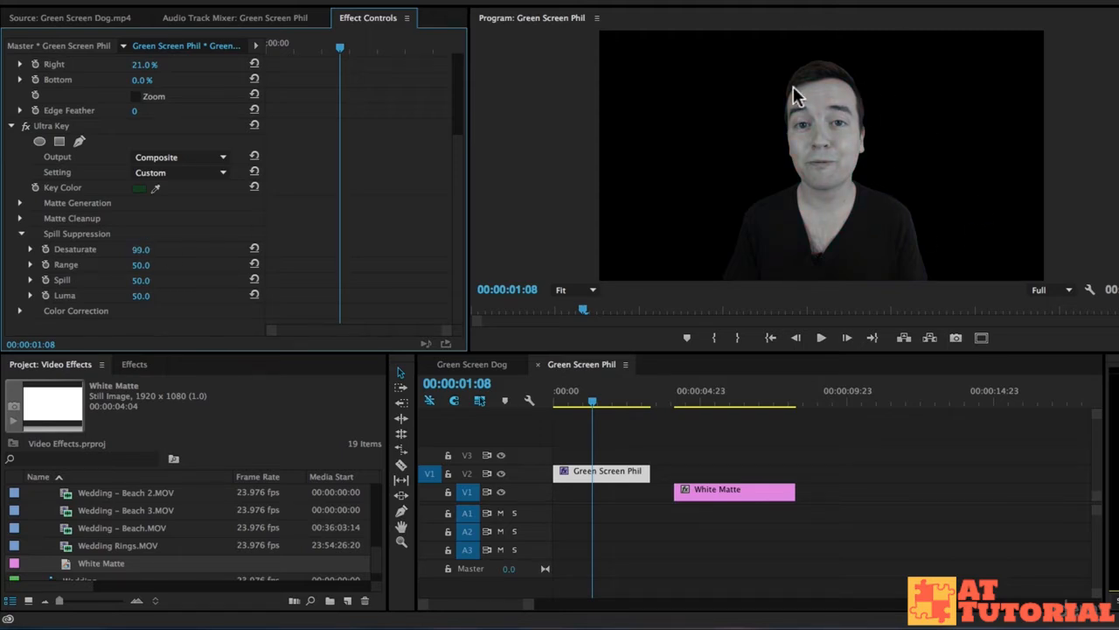
pyautogui.moveTo(142, 250); pyautogui.dragTo(122, 250)
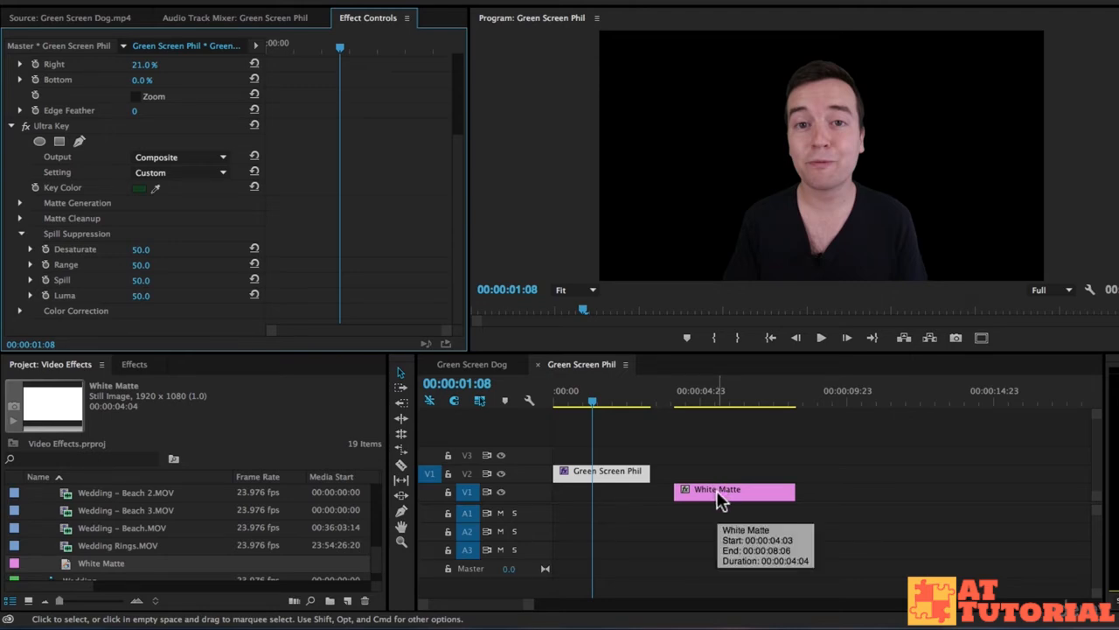
# - Save the project
pyautogui.press('super+s')
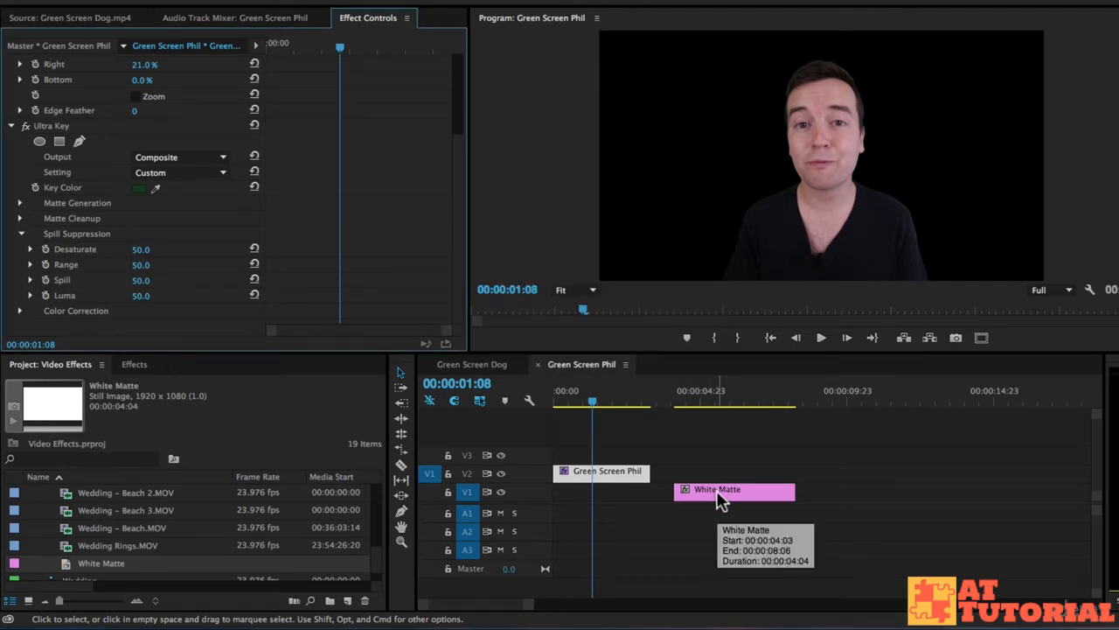